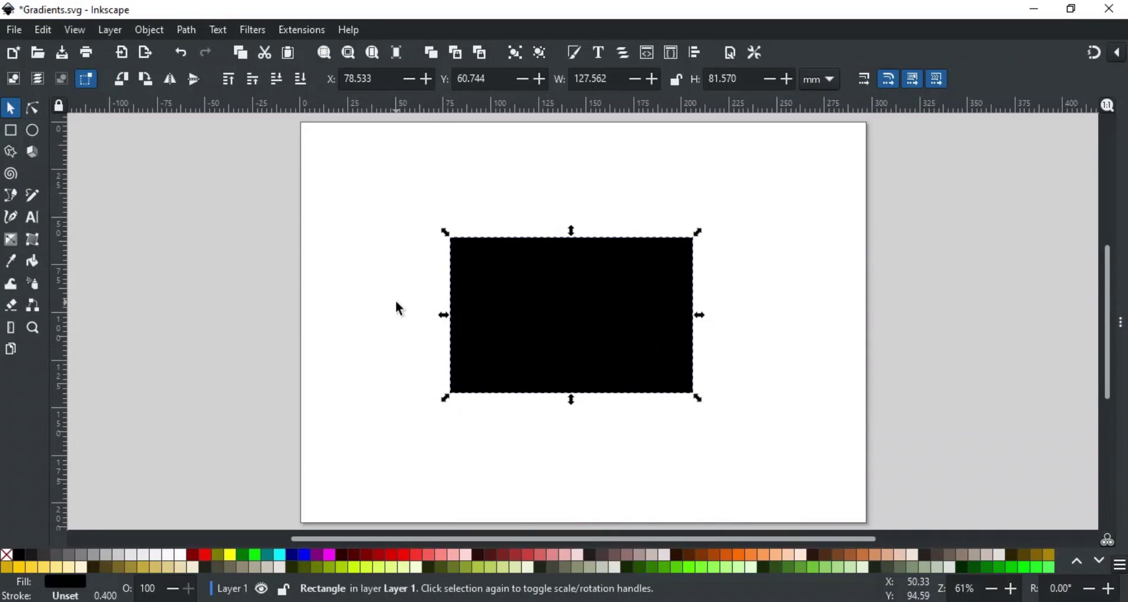
# Drag a left-to-right black-to-white linear gradient across the black rectangle with the Gradient tool
pyautogui.click(10, 241)
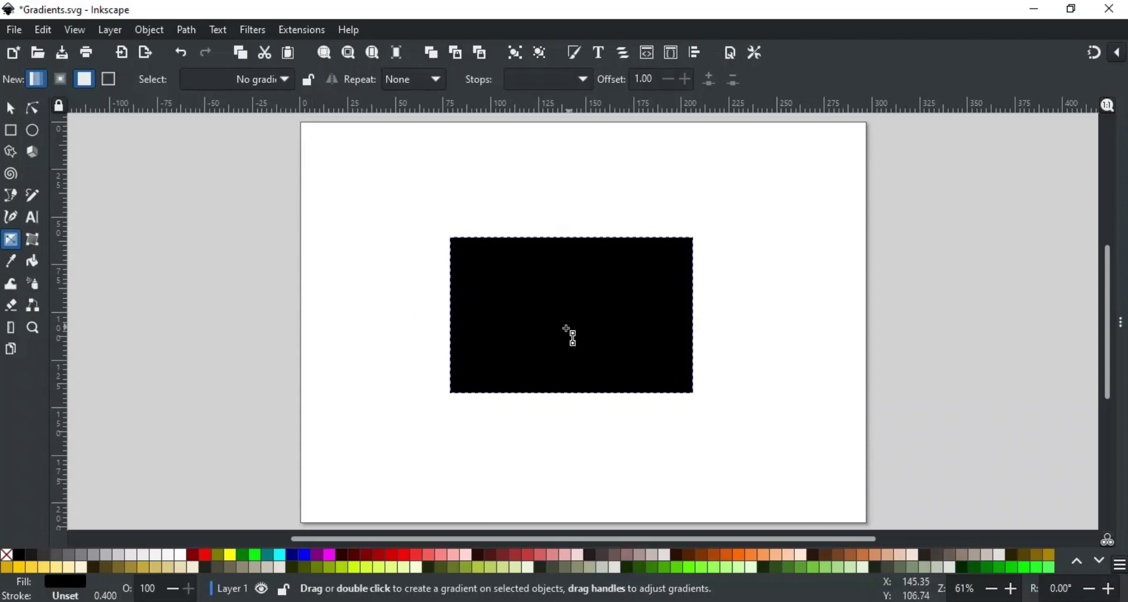
pyautogui.moveTo(487, 311); pyautogui.dragTo(670, 313)
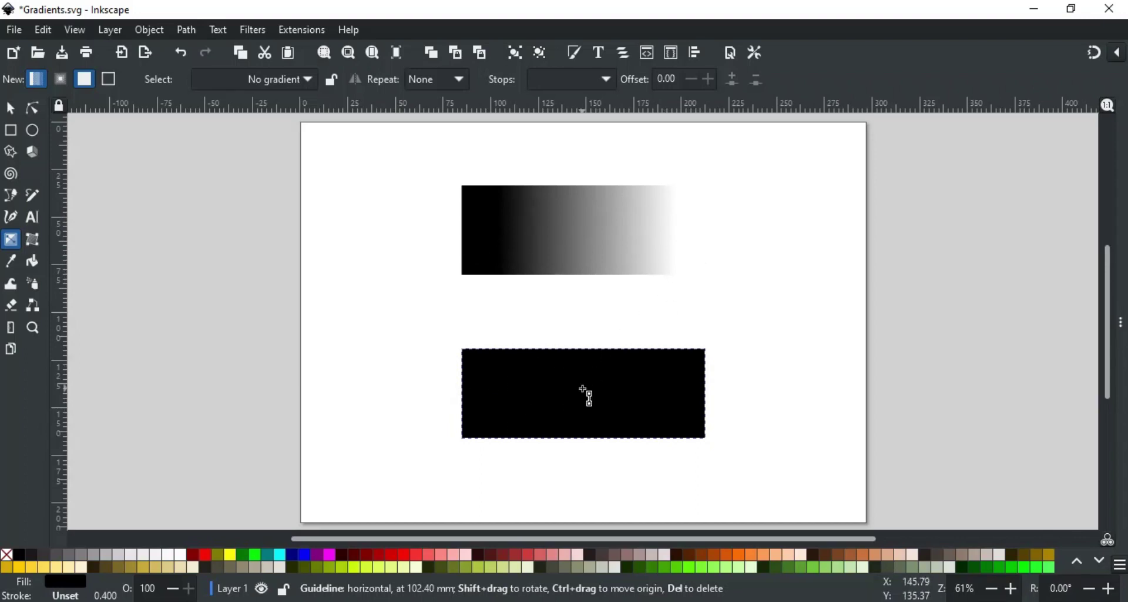
# Draw a horizontal black-to-white gradient across the lower rectangle, with its start point near the left edge
pyautogui.moveTo(497, 394); pyautogui.dragTo(678, 394)
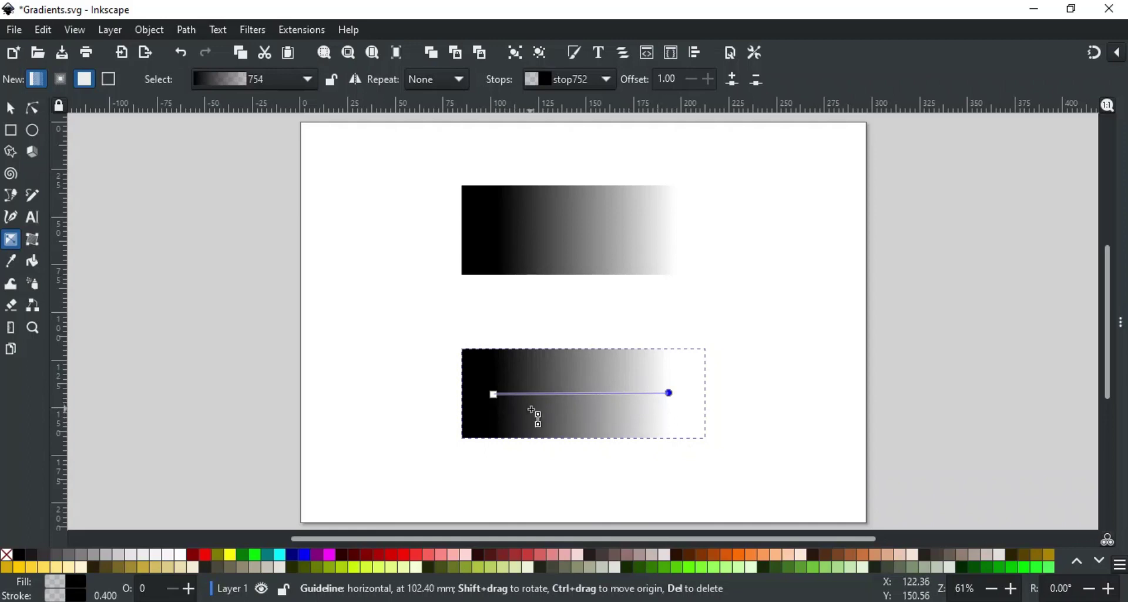
pyautogui.moveTo(564, 409); pyautogui.dragTo(649, 399)
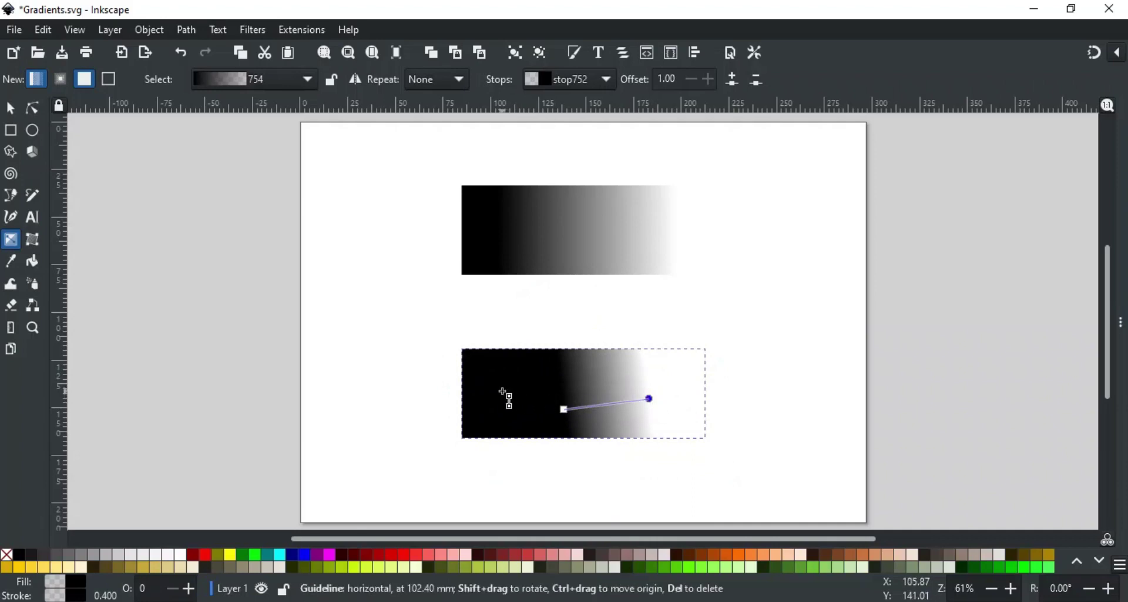
pyautogui.moveTo(501, 390); pyautogui.dragTo(676, 392)
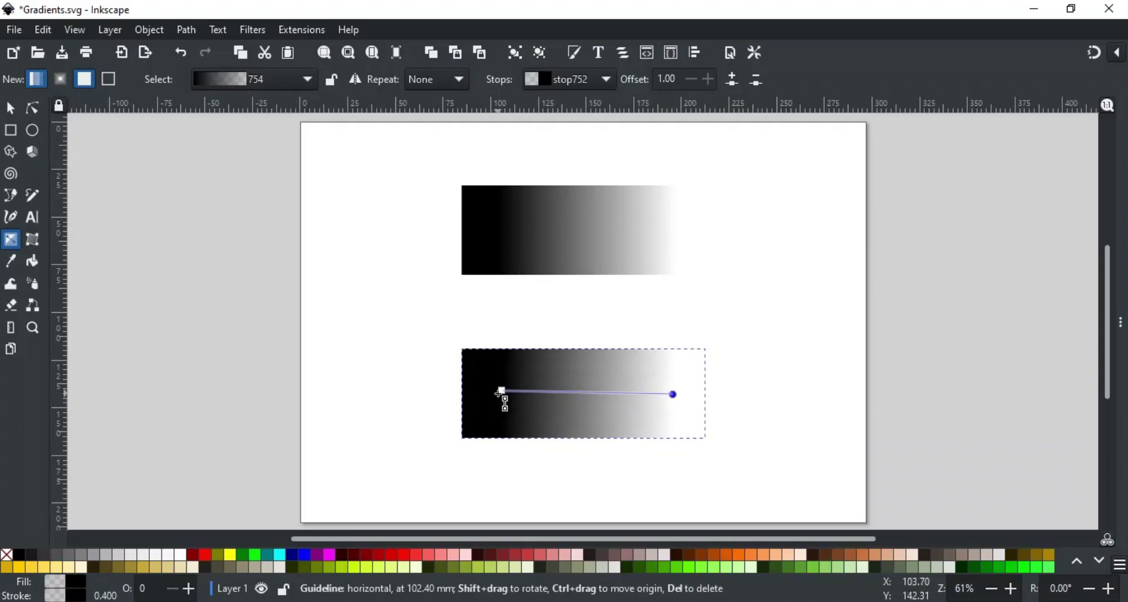
pyautogui.moveTo(502, 392); pyautogui.dragTo(523, 390)
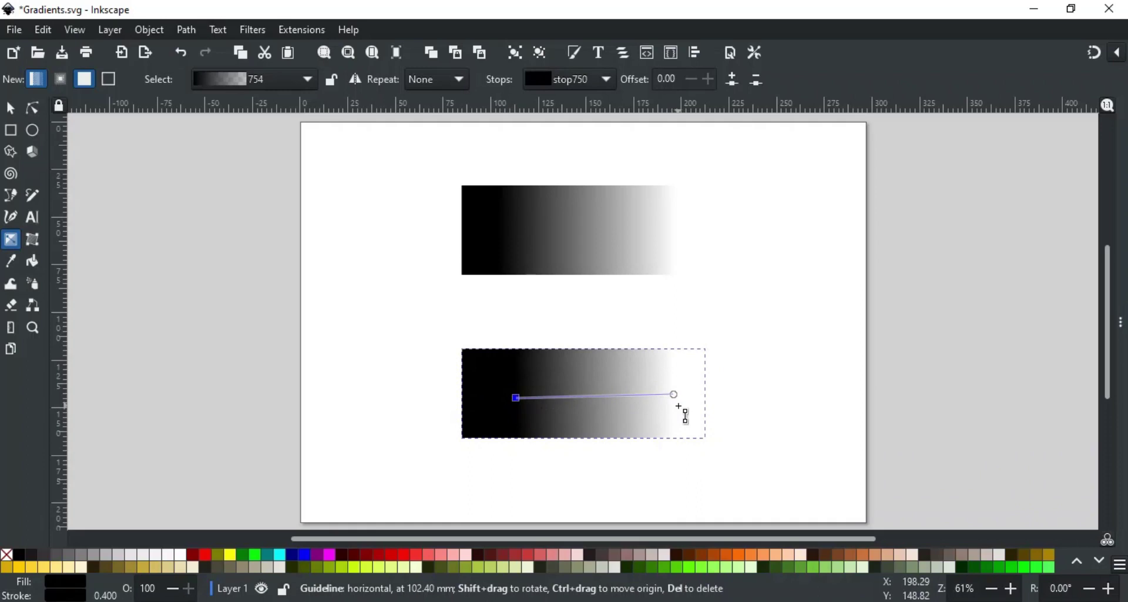
pyautogui.moveTo(521, 398)
pyautogui.mouseDown()
pyautogui.moveTo(565, 397)
pyautogui.moveTo(507, 398)
pyautogui.mouseUp()
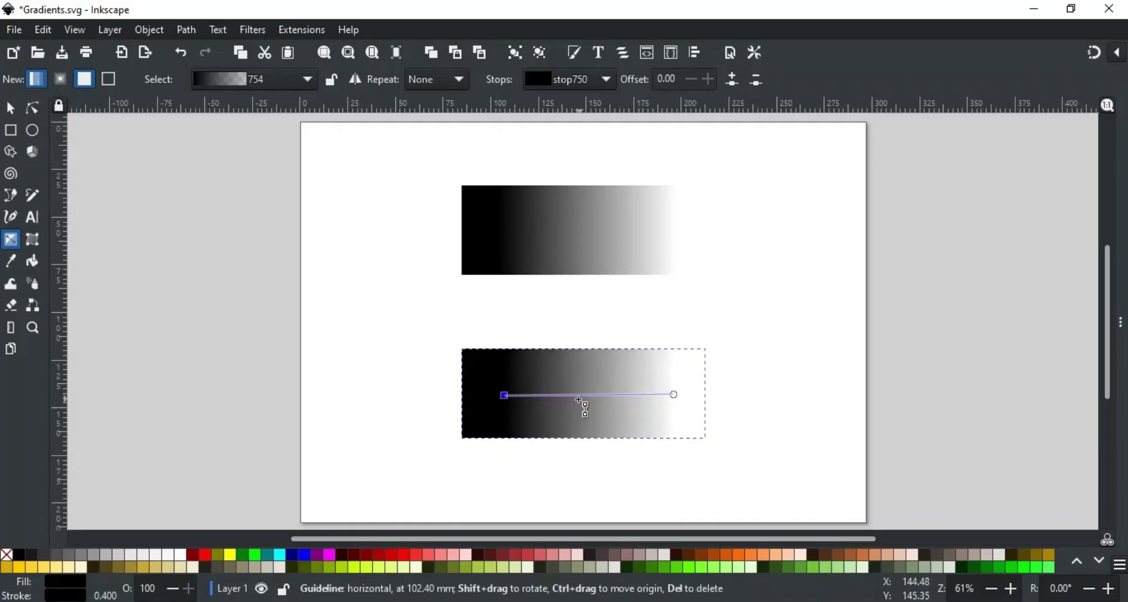
pyautogui.press('n')
pyautogui.moveTo(509, 398)
pyautogui.mouseDown()
pyautogui.moveTo(591, 400)
pyautogui.moveTo(489, 400)
pyautogui.mouseUp()
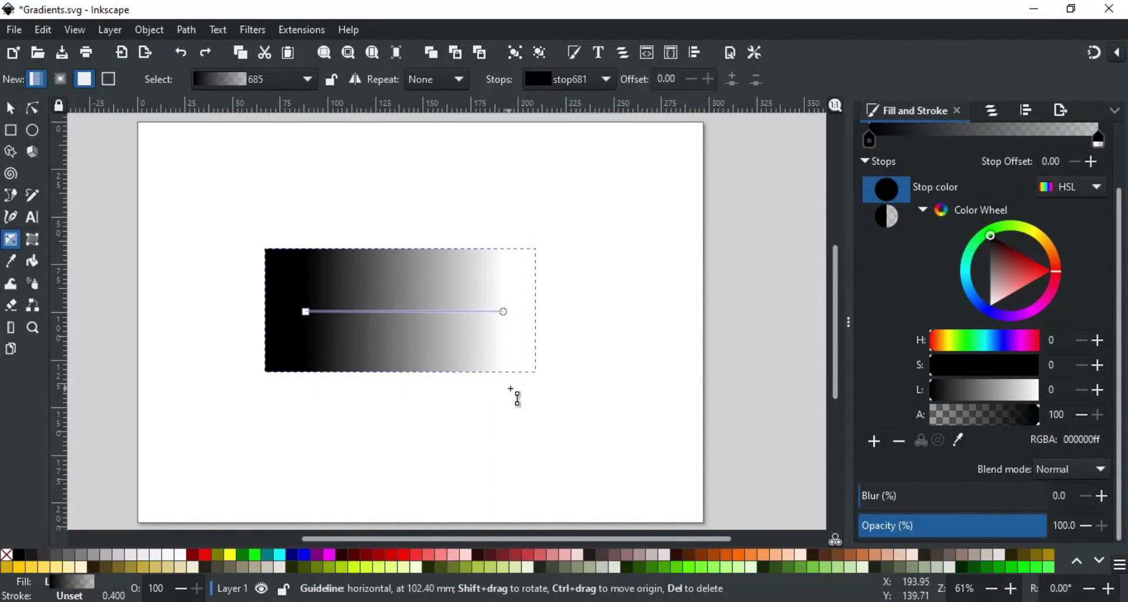
# Select the gradient's end stop and recolour it from the palette
pyautogui.click(504, 311)
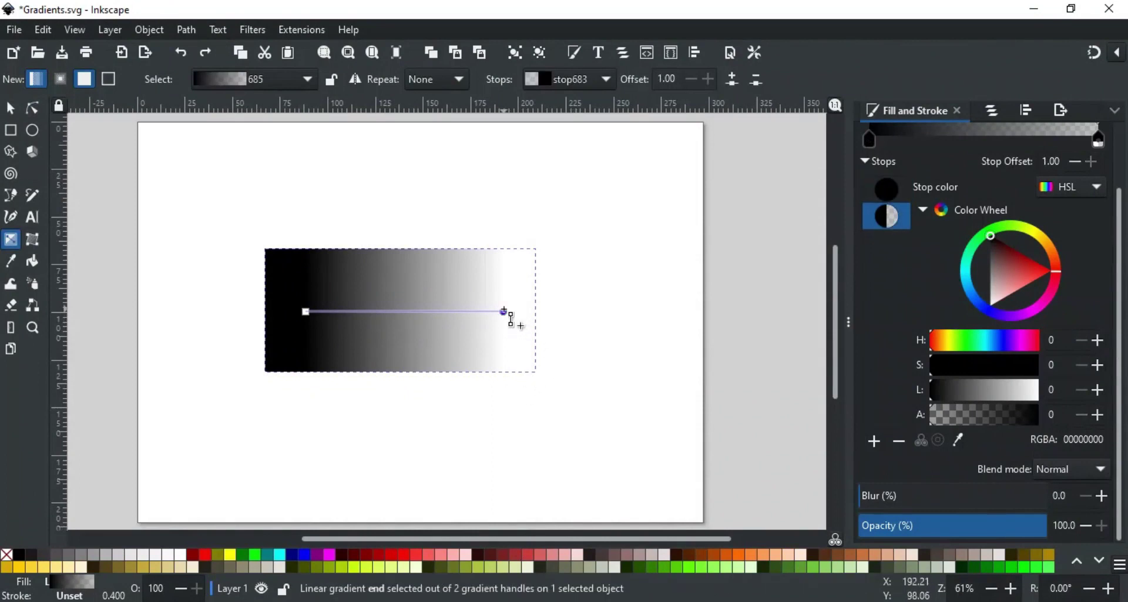
pyautogui.click(720, 554)
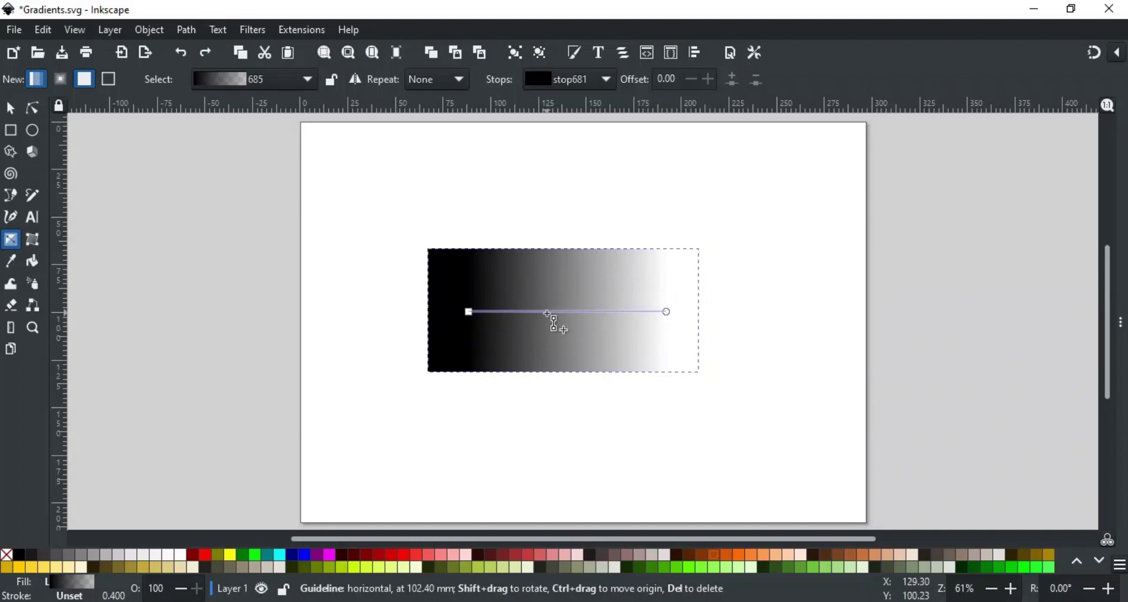
# Add four new stops along the rectangle's gradient line
pyautogui.doubleClick(544, 312)
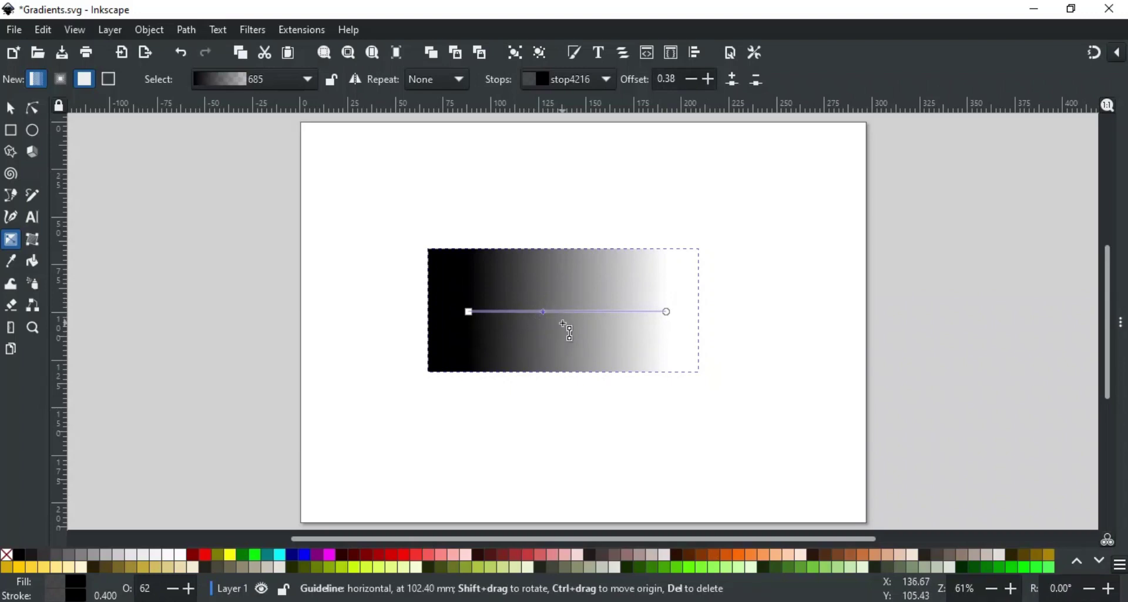
pyautogui.doubleClick(610, 311)
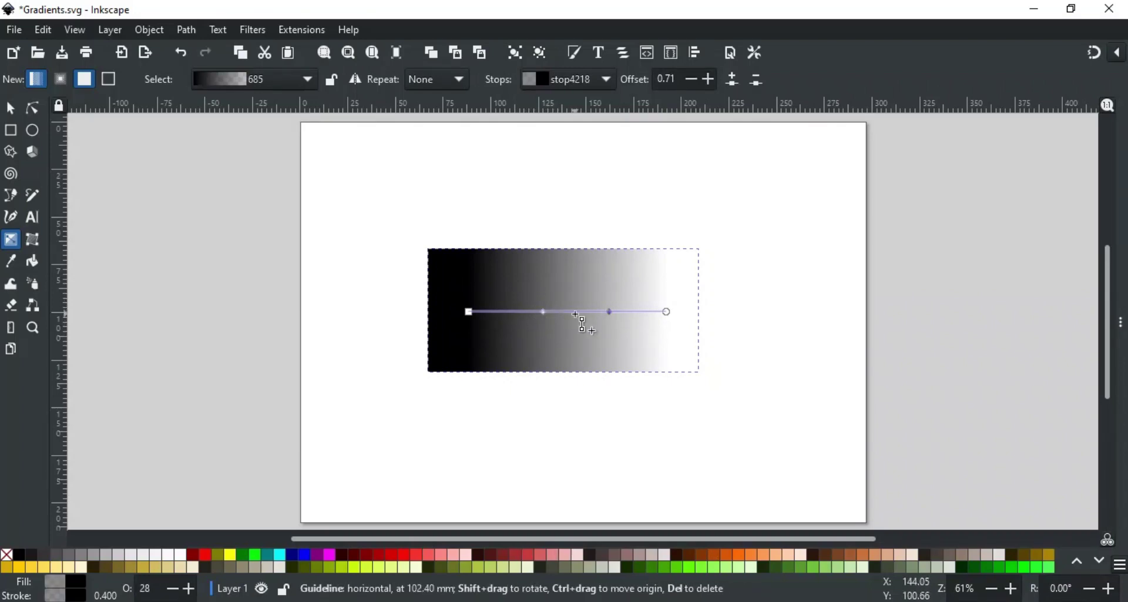
pyautogui.doubleClick(575, 312)
pyautogui.doubleClick(499, 312)
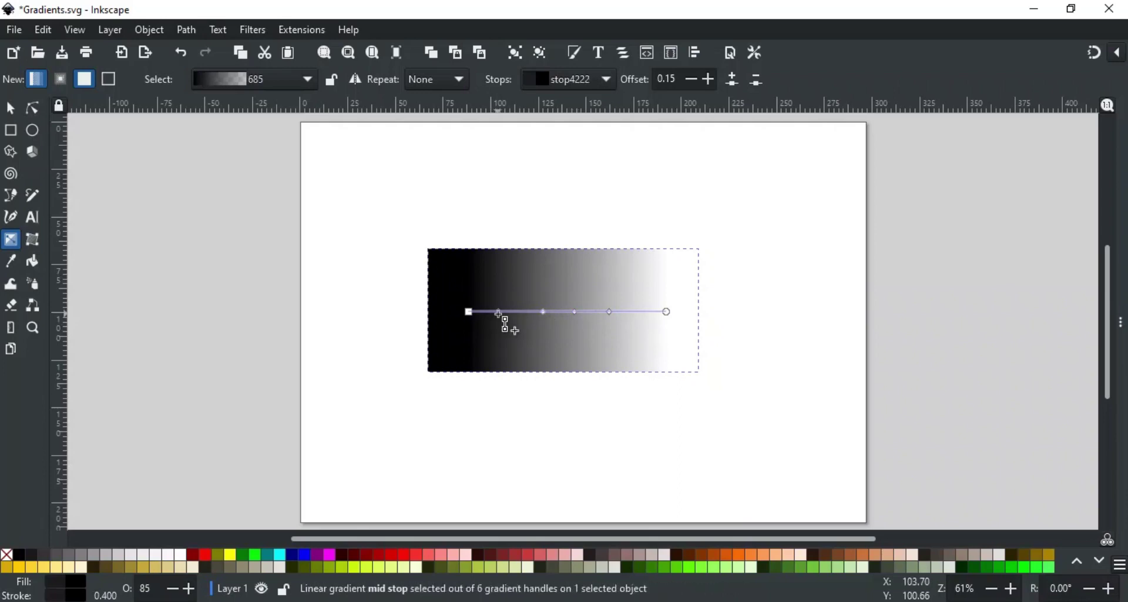
# Colour the leftmost mid stop dark red and the stop at offset 0.71 light green
pyautogui.click(491, 560)
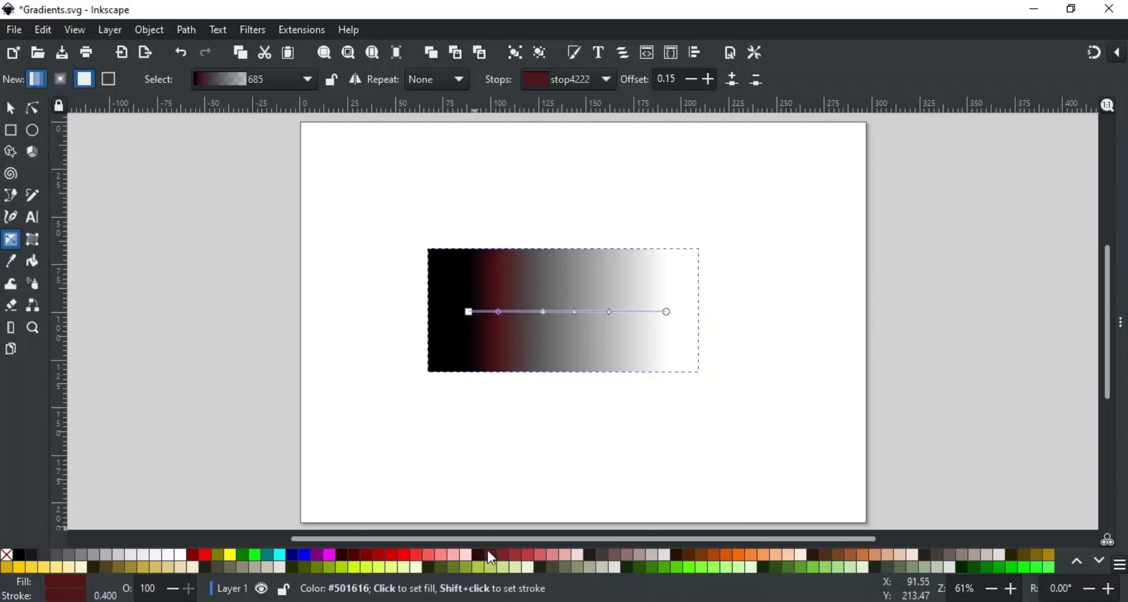
pyautogui.click(610, 312)
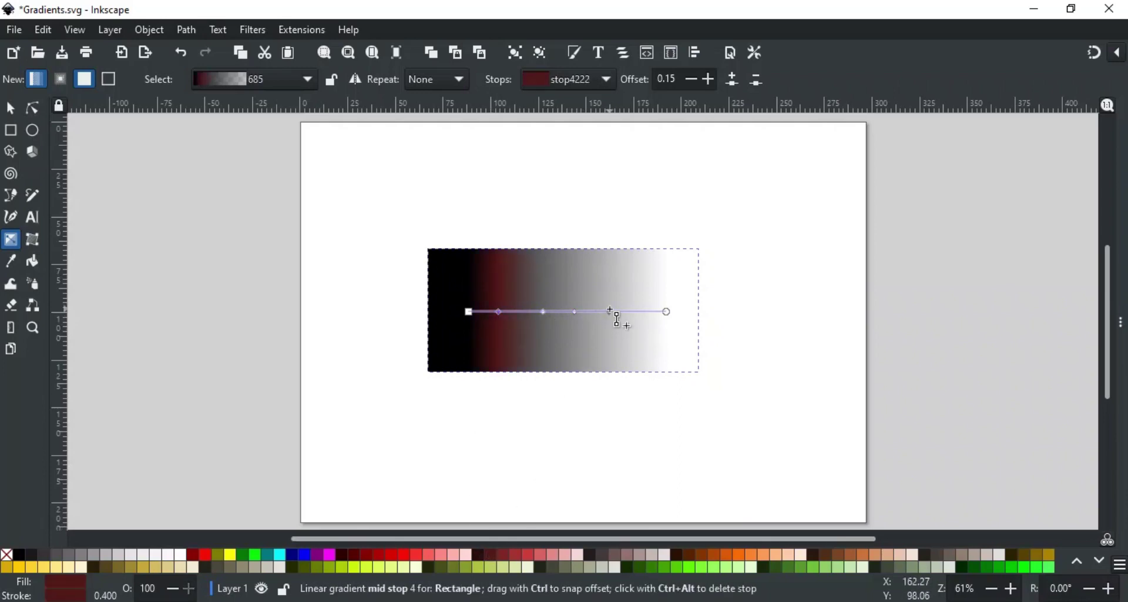
pyautogui.click(721, 567)
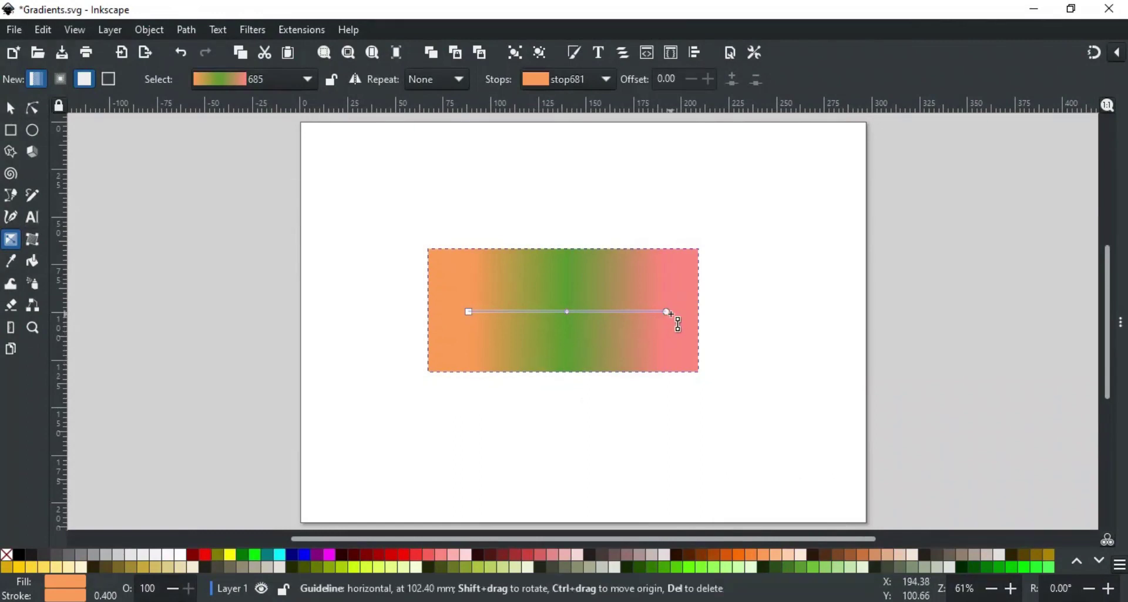
# Drag the gradient's end stop toward the lower right to angle the gradient
pyautogui.moveTo(668, 312); pyautogui.dragTo(620, 327)
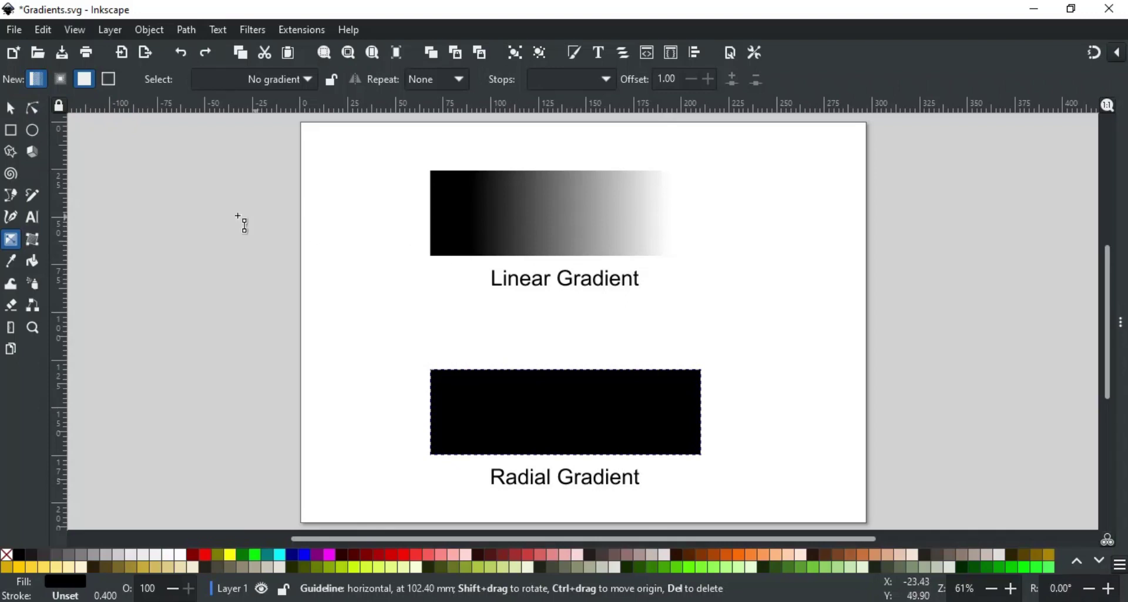
# Switch to radial mode and draw a radial gradient on the black rectangle, reshaping it into a wide ellipse
pyautogui.click(57, 81)
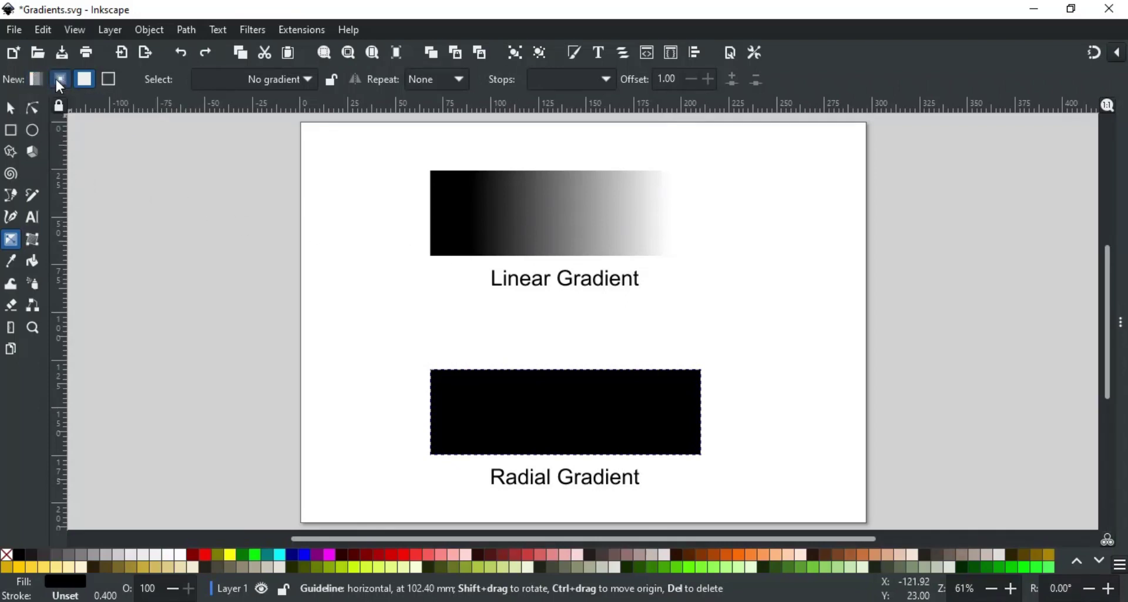
pyautogui.moveTo(546, 419); pyautogui.dragTo(623, 423)
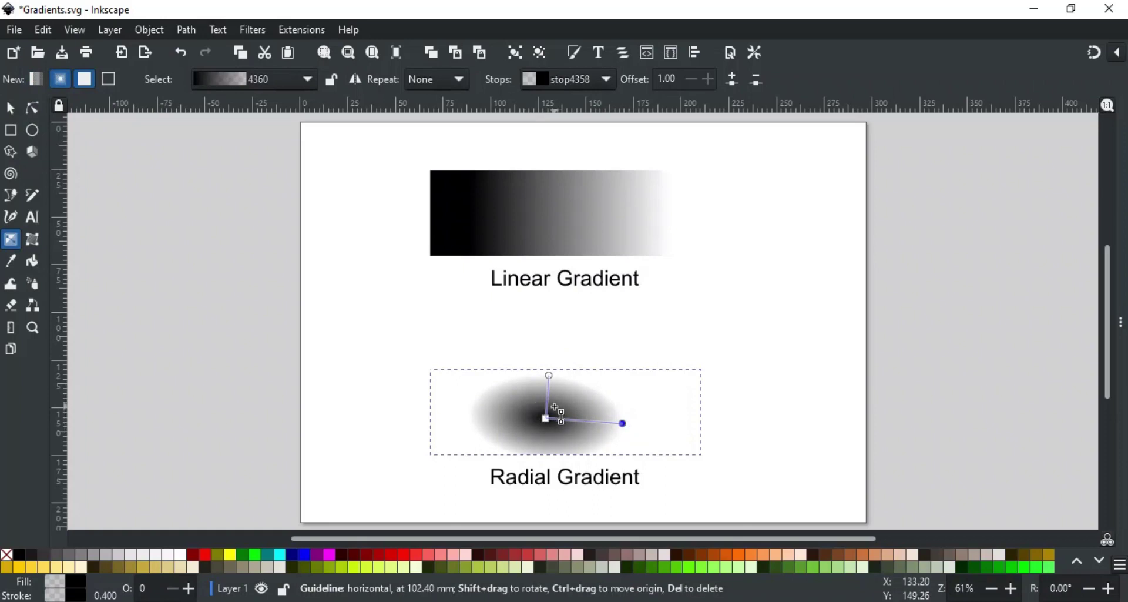
pyautogui.moveTo(548, 418); pyautogui.dragTo(597, 418)
pyautogui.click(564, 375)
pyautogui.moveTo(565, 376)
pyautogui.mouseDown()
pyautogui.moveTo(559, 324)
pyautogui.moveTo(552, 380)
pyautogui.mouseUp()
pyautogui.moveTo(636, 402); pyautogui.dragTo(437, 411)
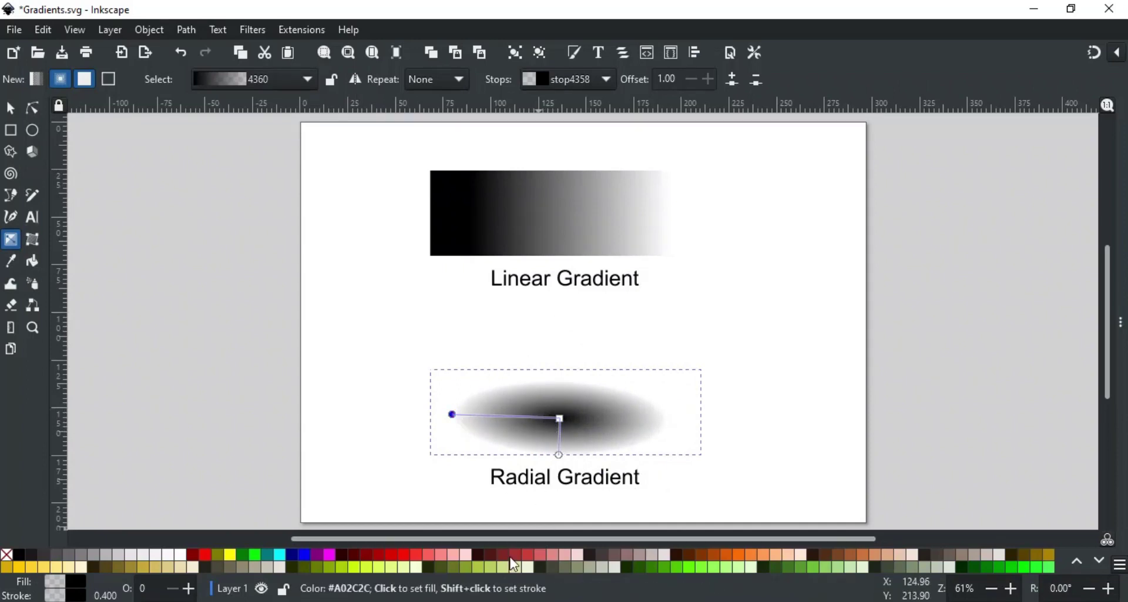
# Colour the radial gradient's centre stop dark orange-brown and its outer stop green
pyautogui.click(532, 559)
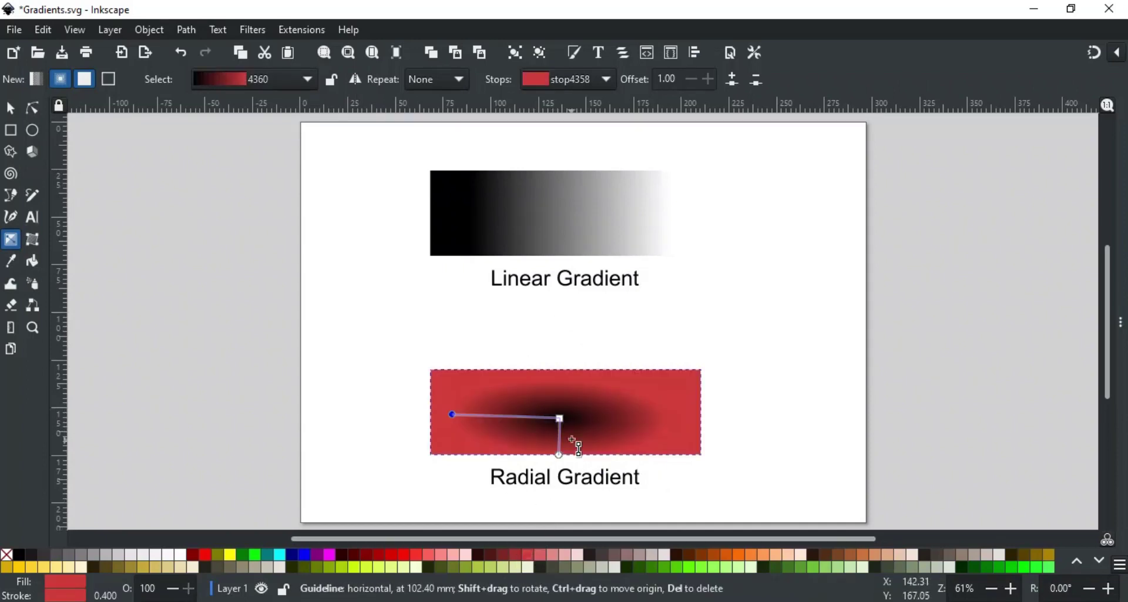
pyautogui.click(561, 419)
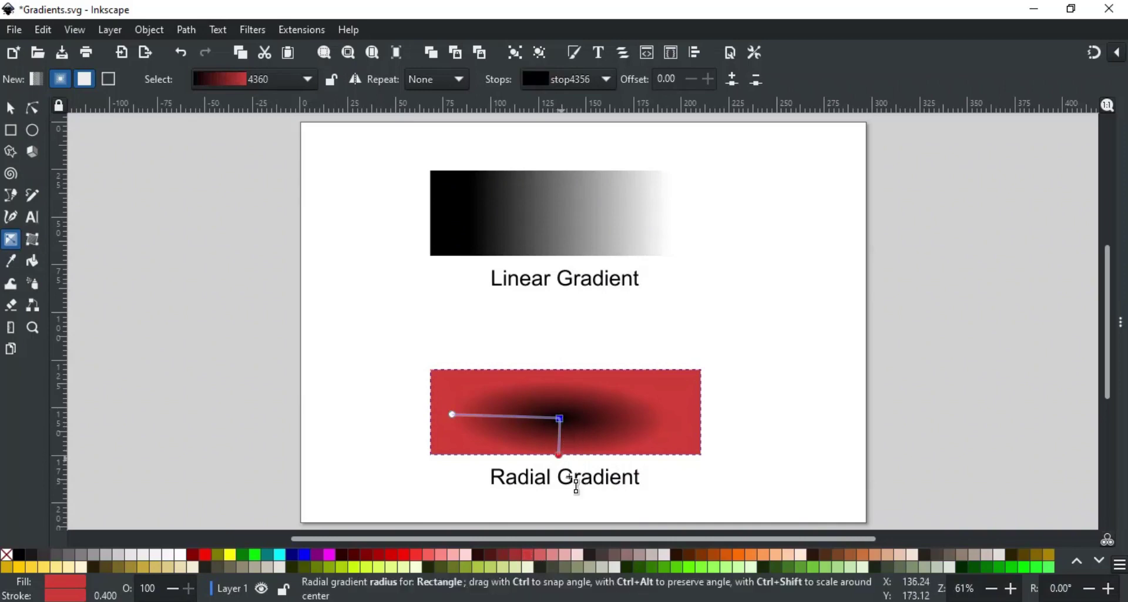
pyautogui.click(705, 556)
pyautogui.click(560, 456)
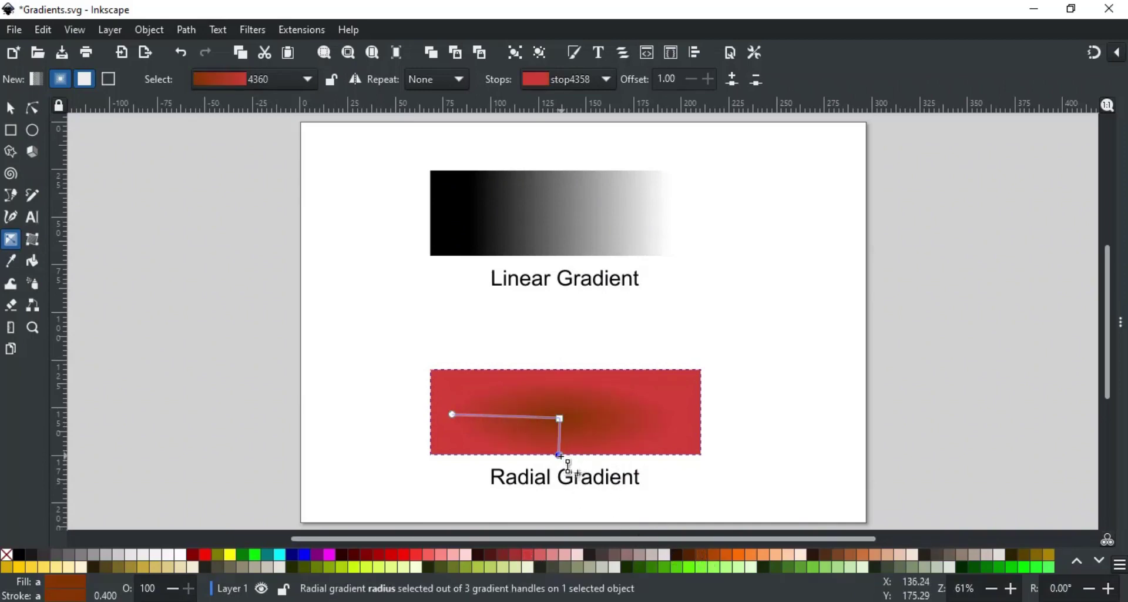
pyautogui.click(657, 566)
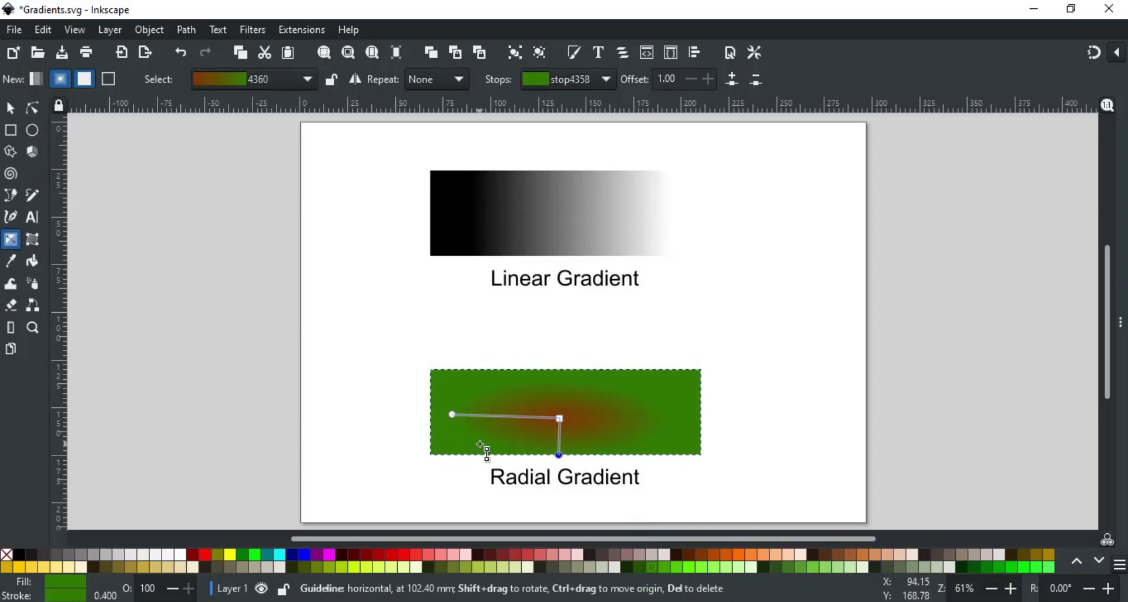
# Add an extra stop partway along the radial gradient's line
pyautogui.doubleClick(506, 417)
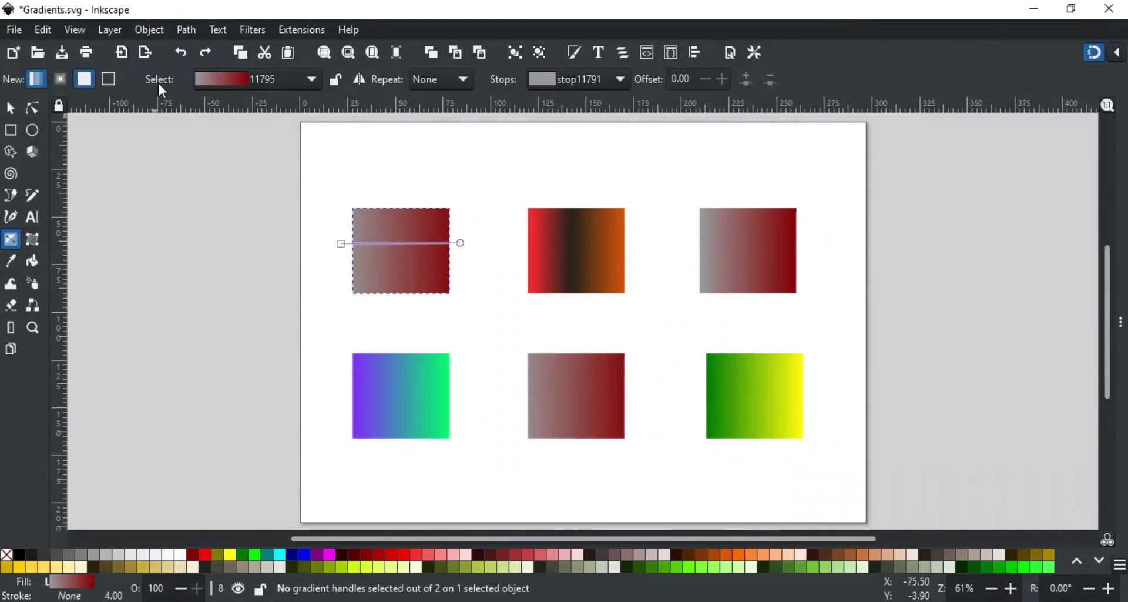
# Apply existing gradient 11831 to the selected square, try recolouring its end stop, then undo
pyautogui.click(284, 83)
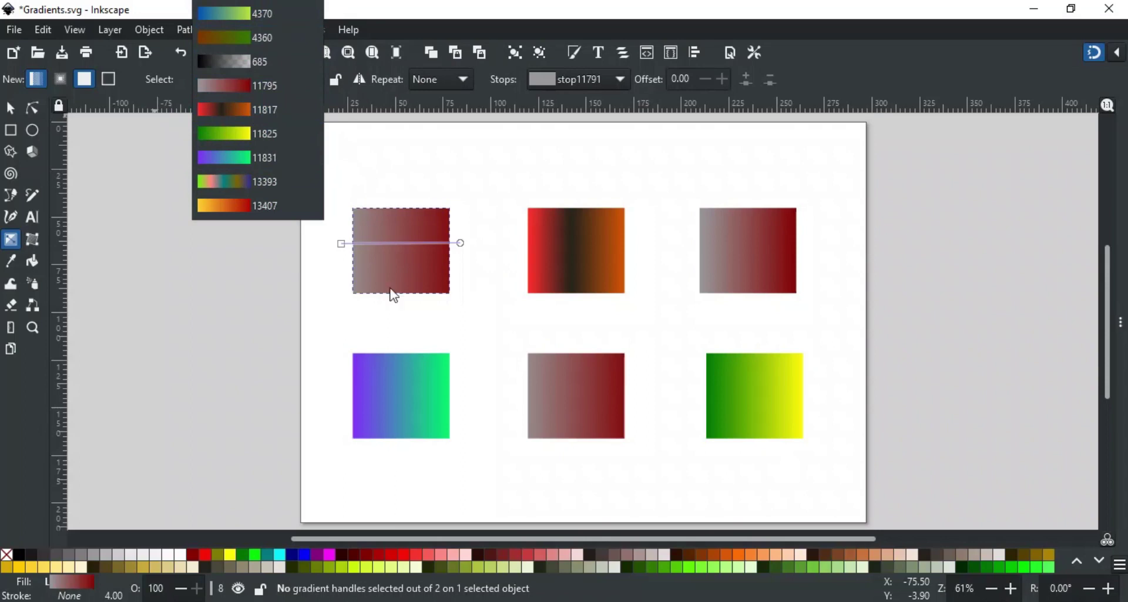
pyautogui.click(297, 164)
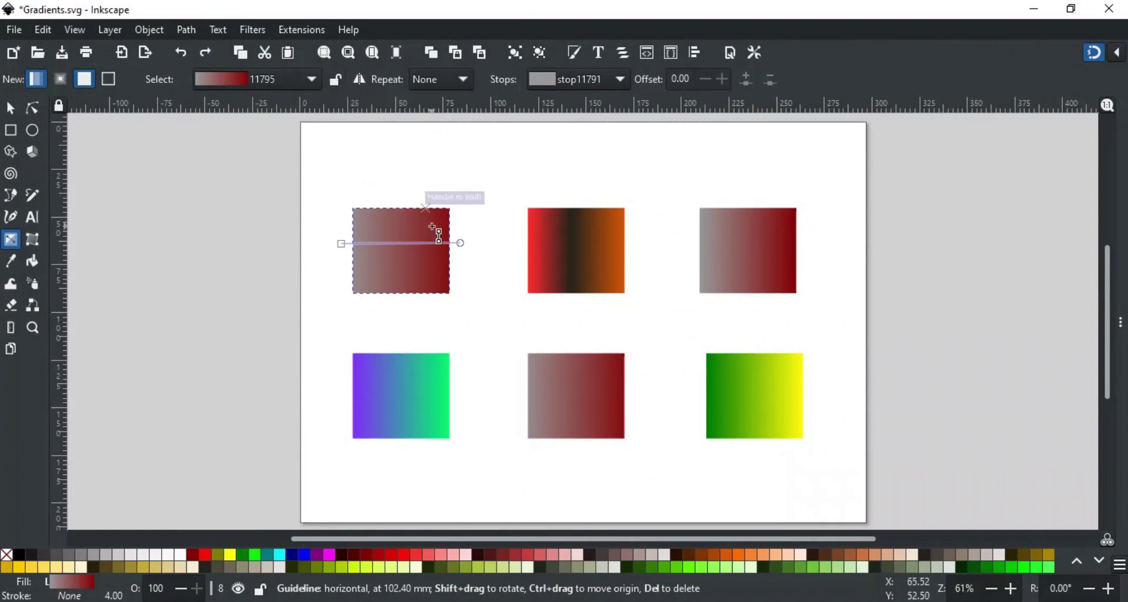
pyautogui.click(461, 242)
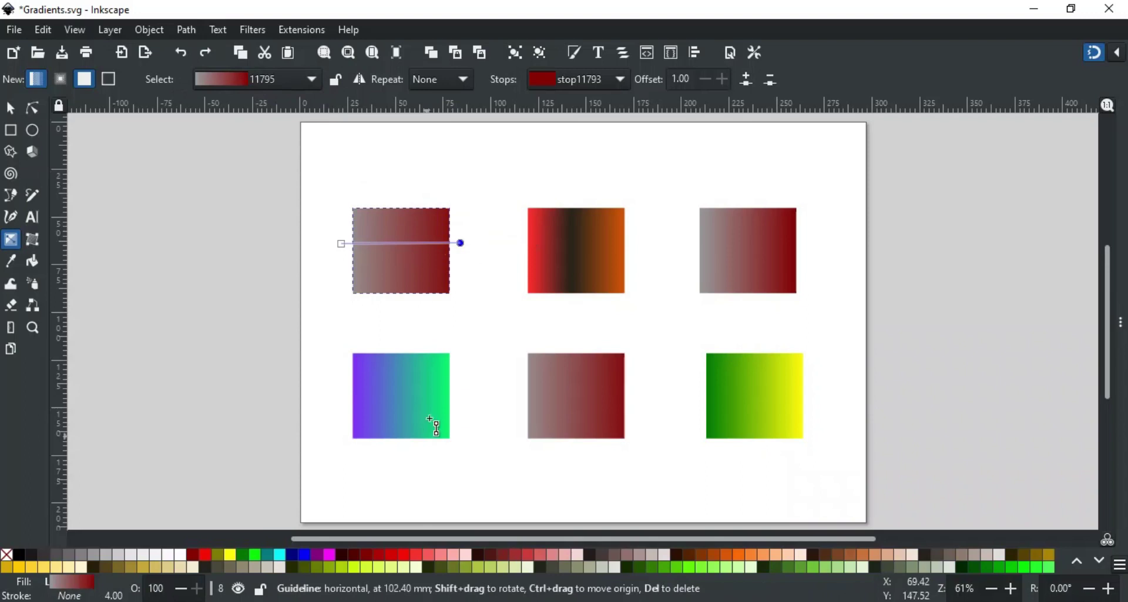
pyautogui.click(386, 565)
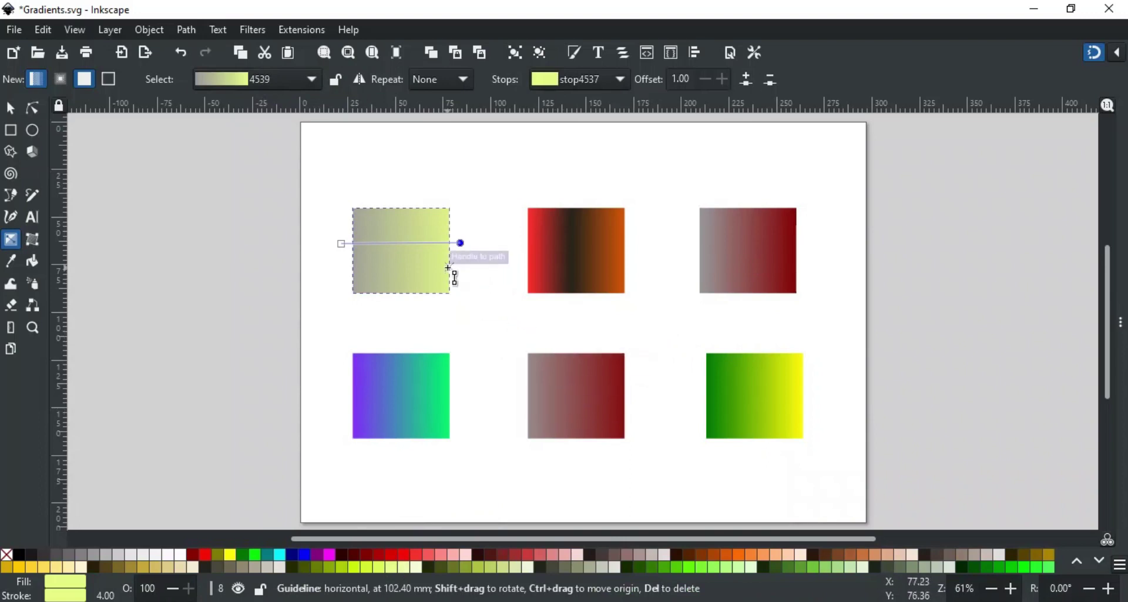
pyautogui.hotkey('ctrl', 'z')
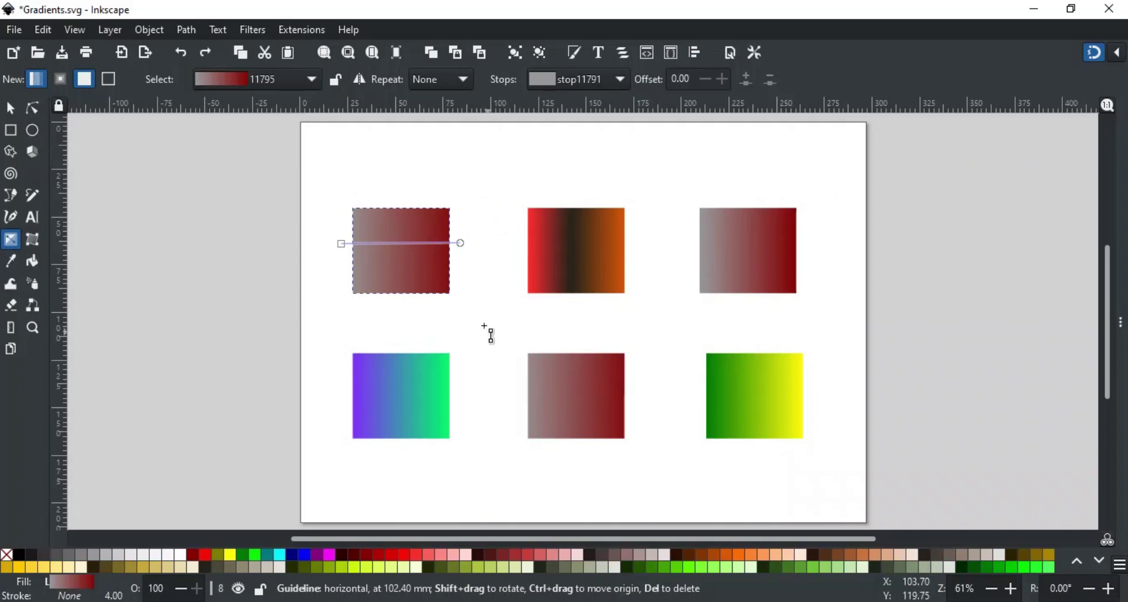
# Lock the shared gradient, then make its end stop light olive-green and its start stop red
pyautogui.click(337, 80)
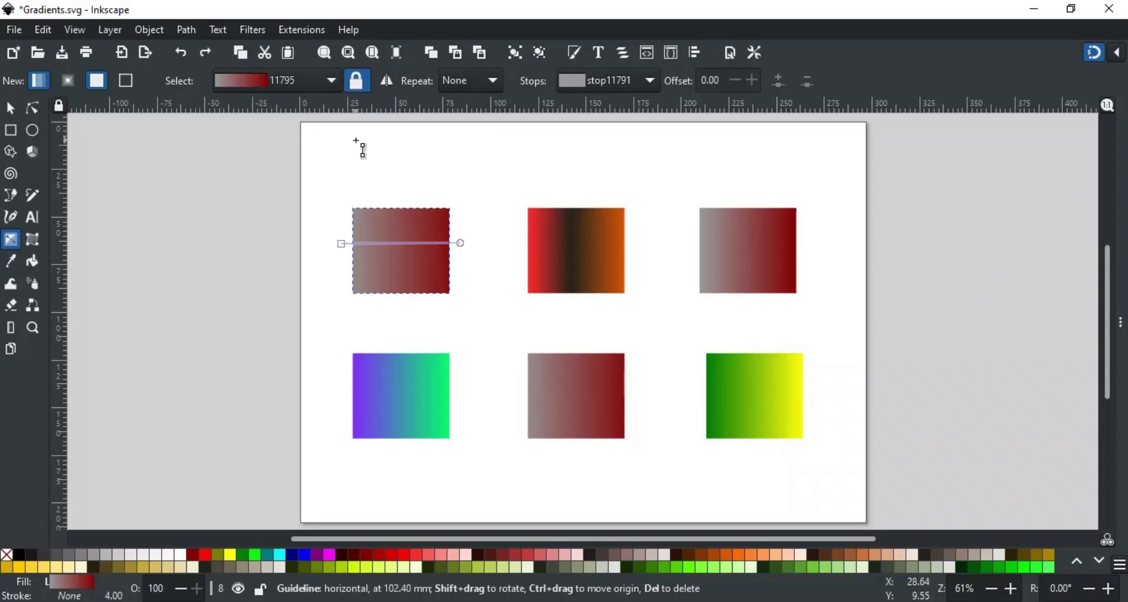
pyautogui.click(461, 243)
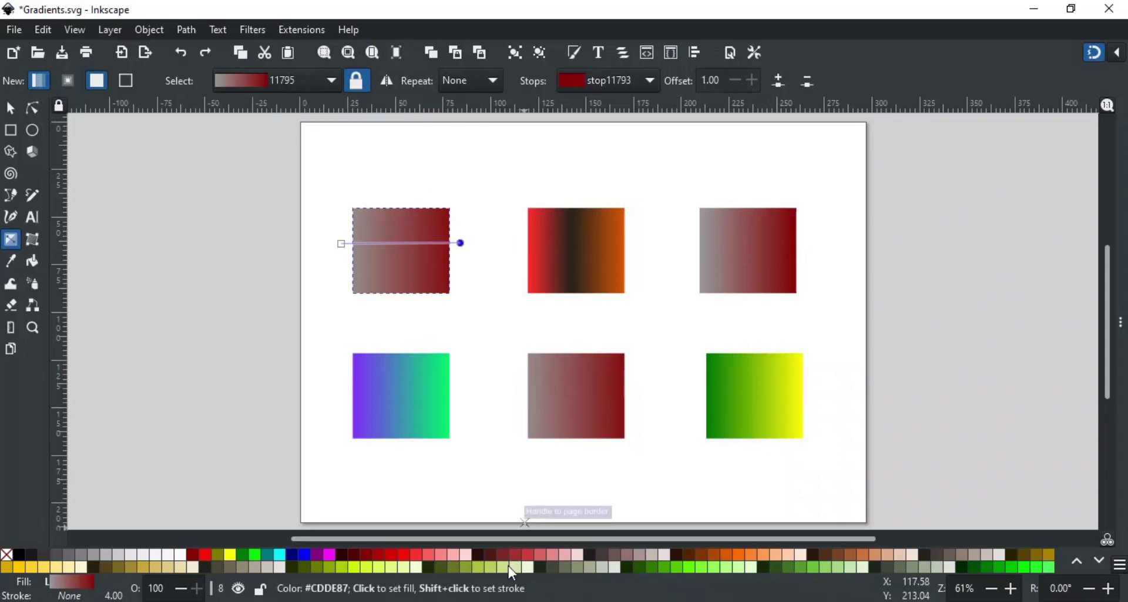
pyautogui.click(506, 568)
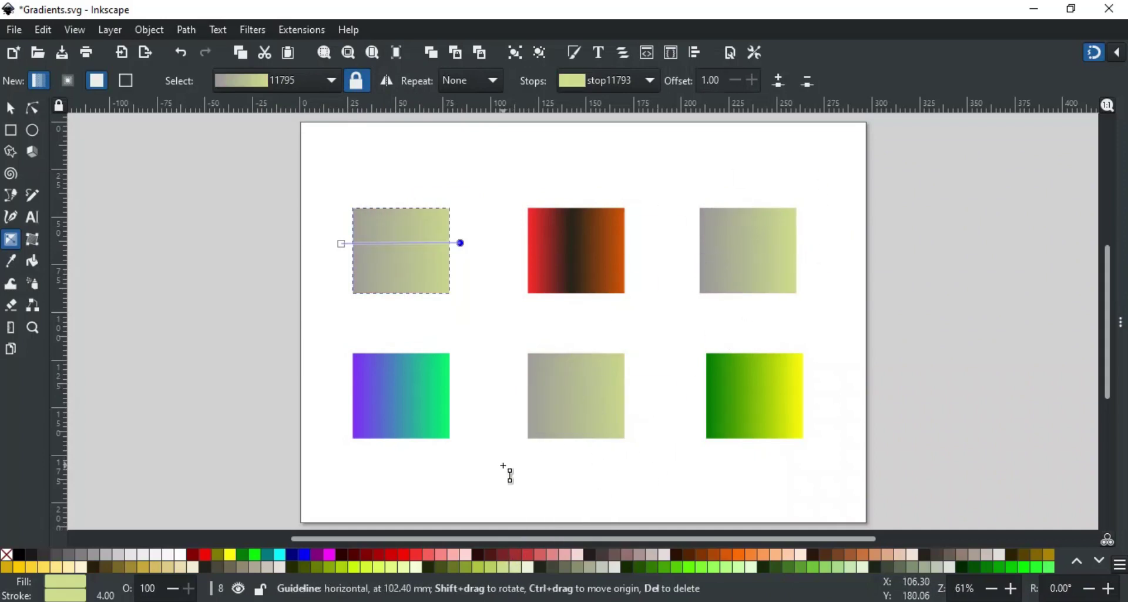
pyautogui.click(341, 243)
pyautogui.click(389, 554)
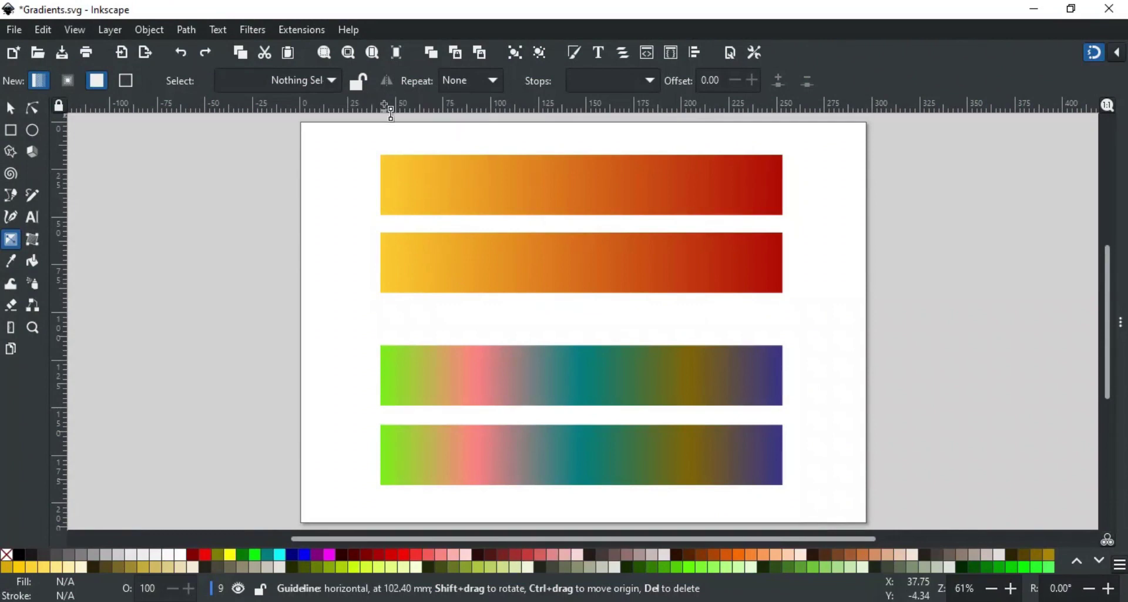
# Flip the gradients of the second orange bar and the fourth multicolour bar with the Reverse button
pyautogui.click(423, 262)
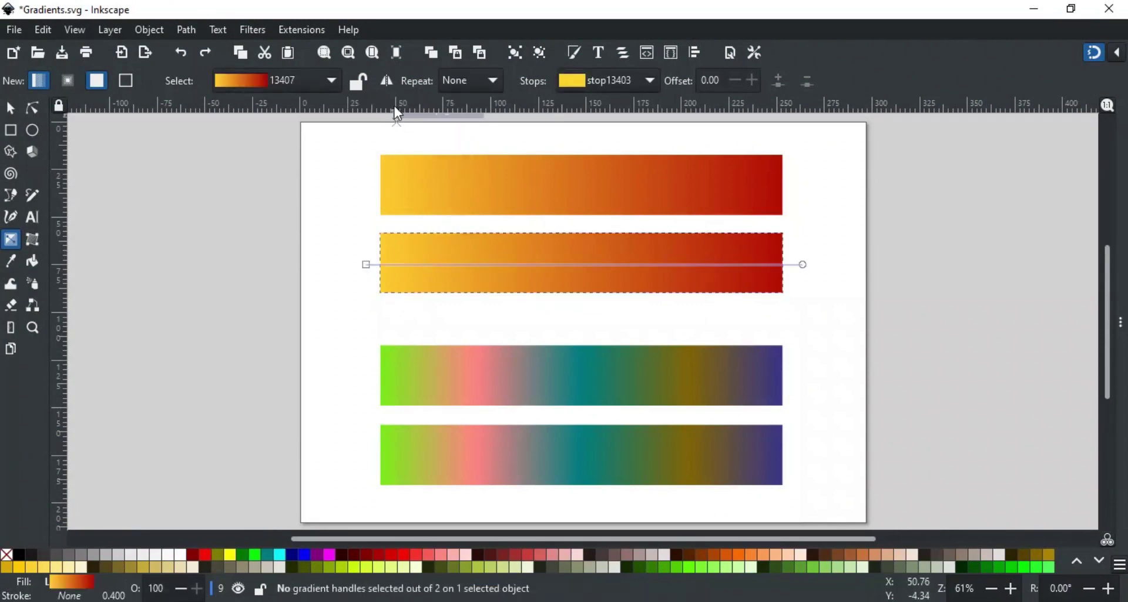
pyautogui.click(388, 80)
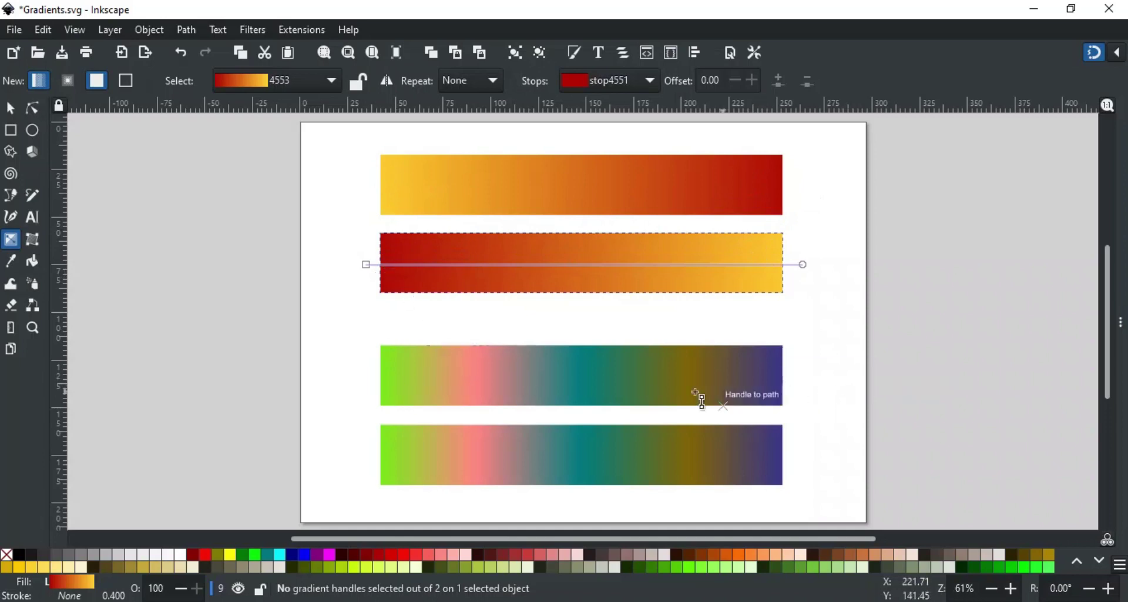
pyautogui.click(559, 468)
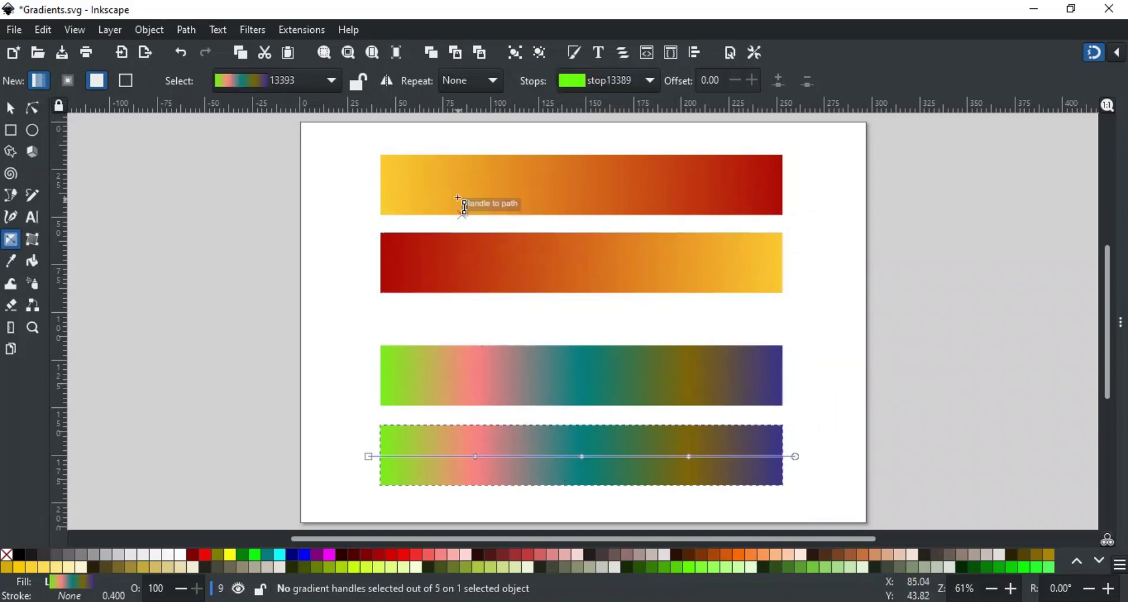
pyautogui.click(393, 80)
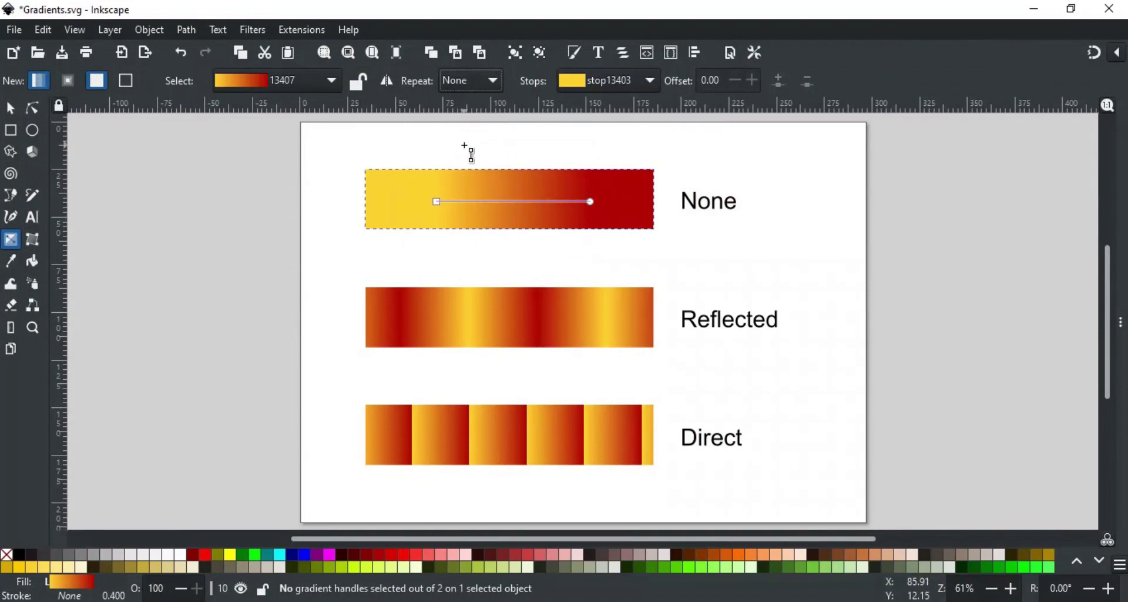
pyautogui.click(478, 82)
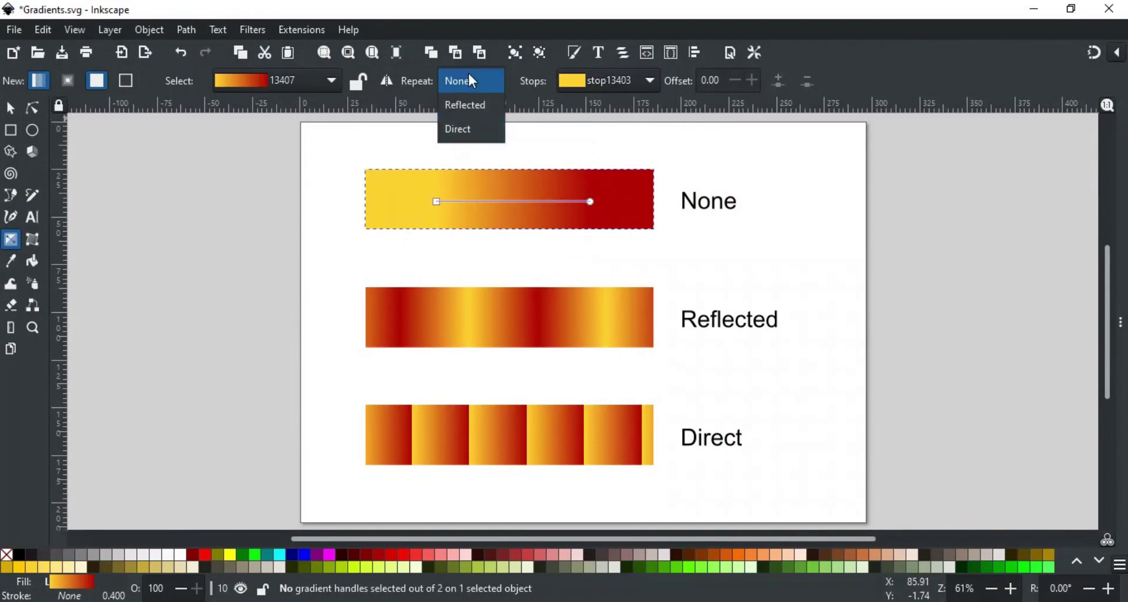
pyautogui.click(547, 137)
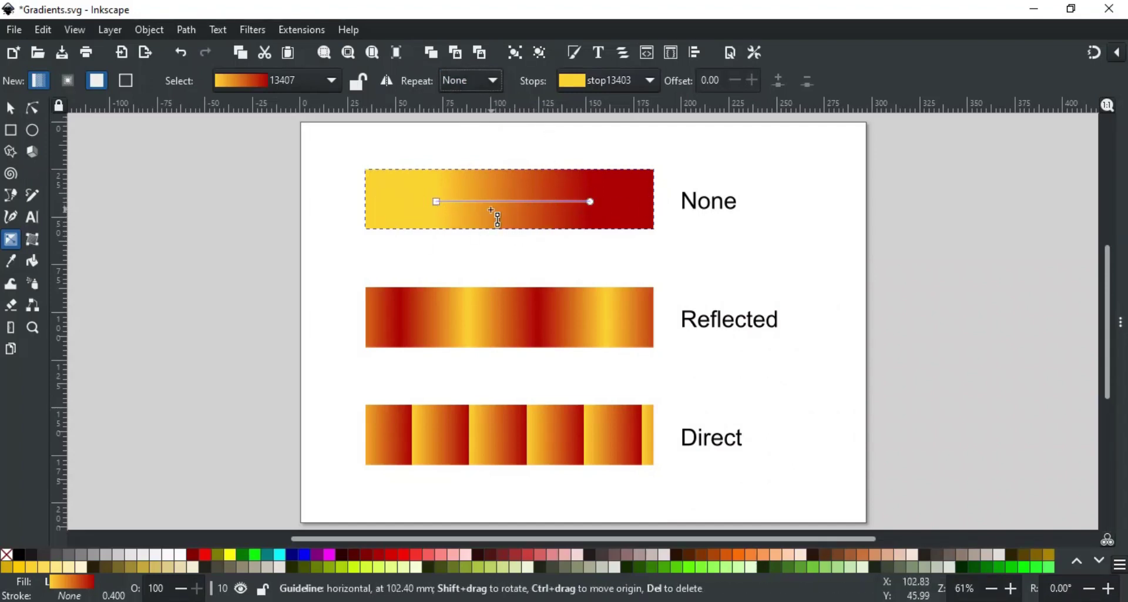
pyautogui.click(494, 307)
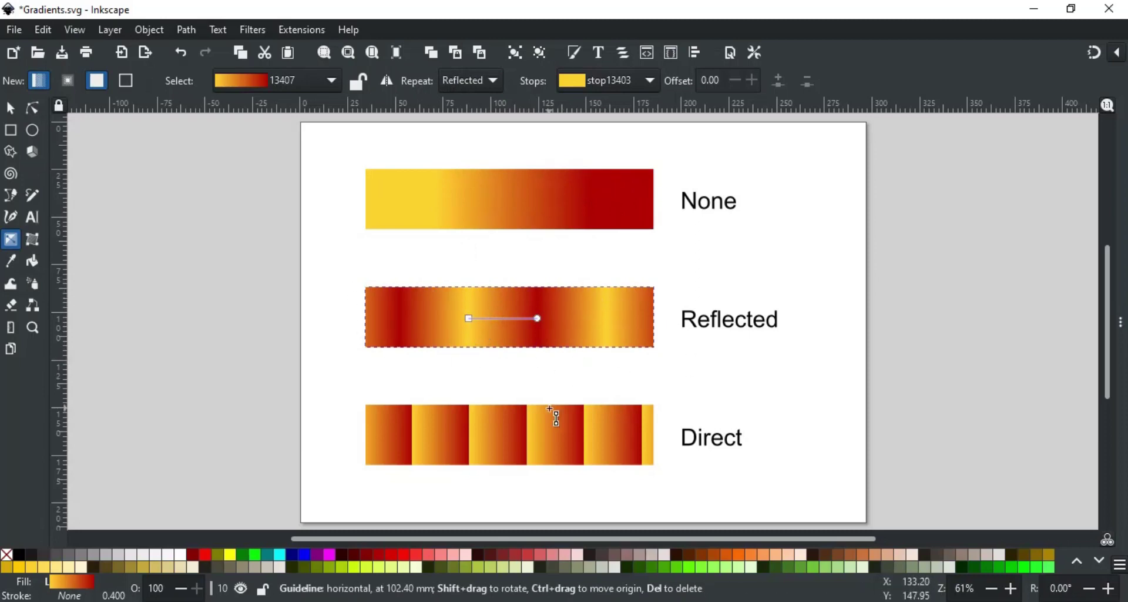
pyautogui.click(525, 436)
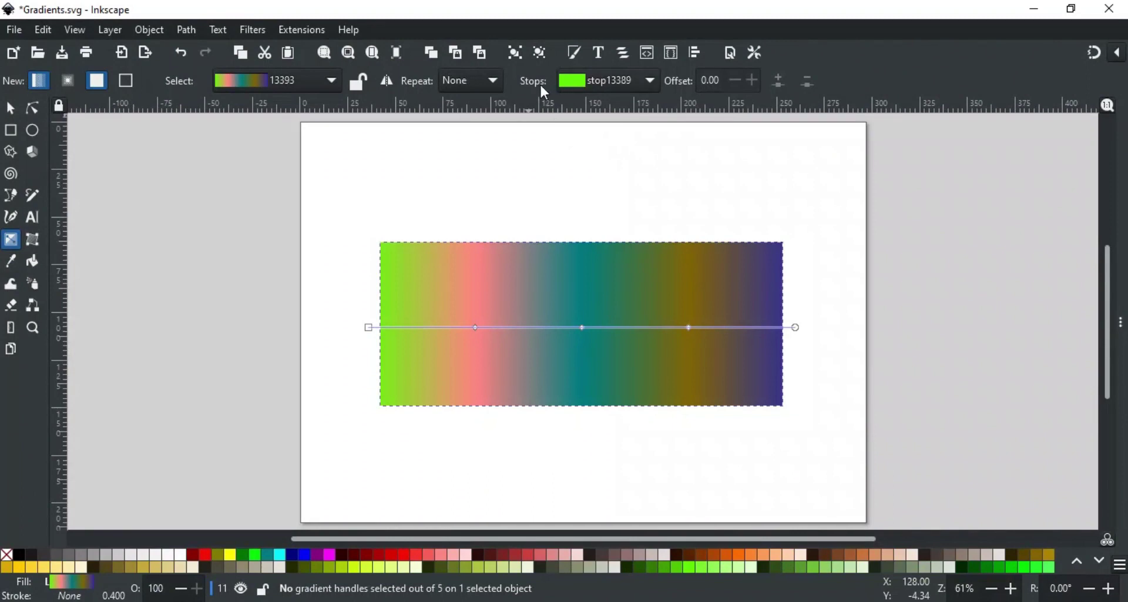
pyautogui.click(634, 81)
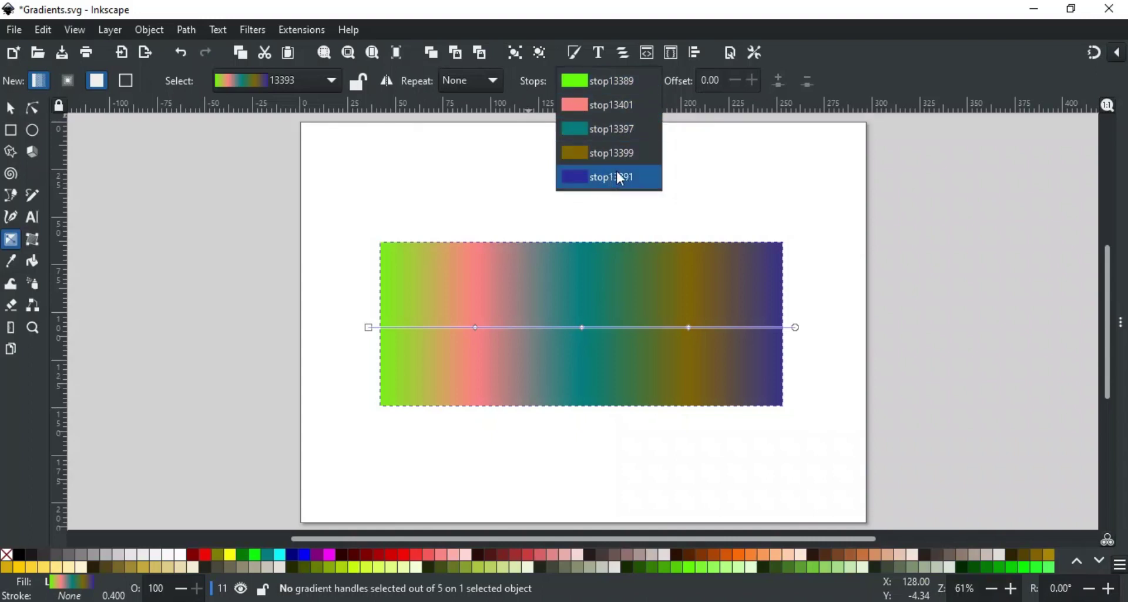
pyautogui.click(639, 135)
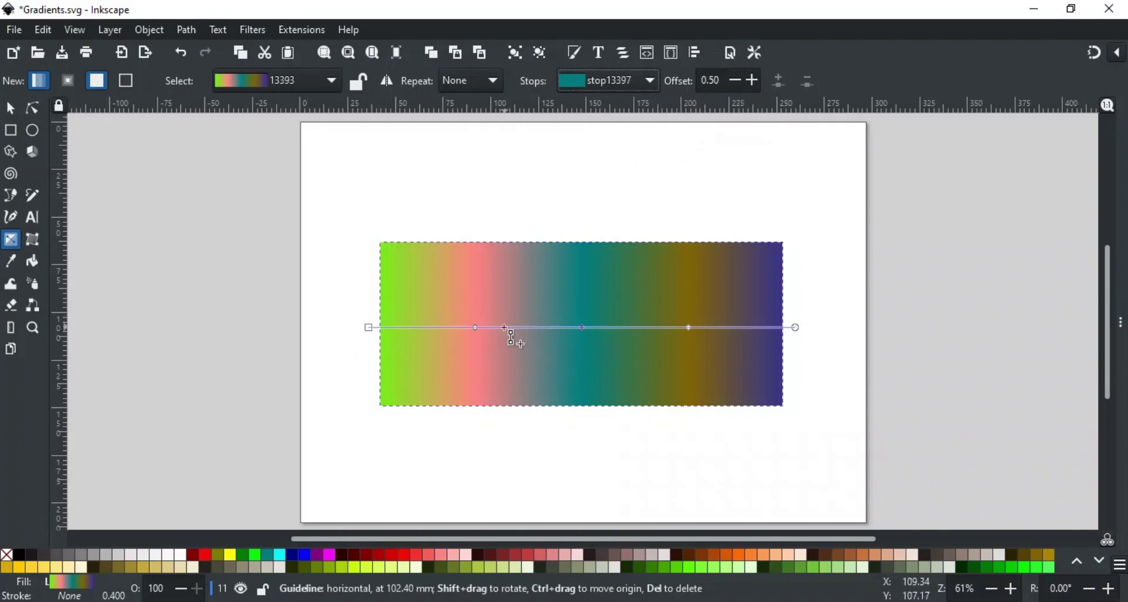
pyautogui.click(369, 328)
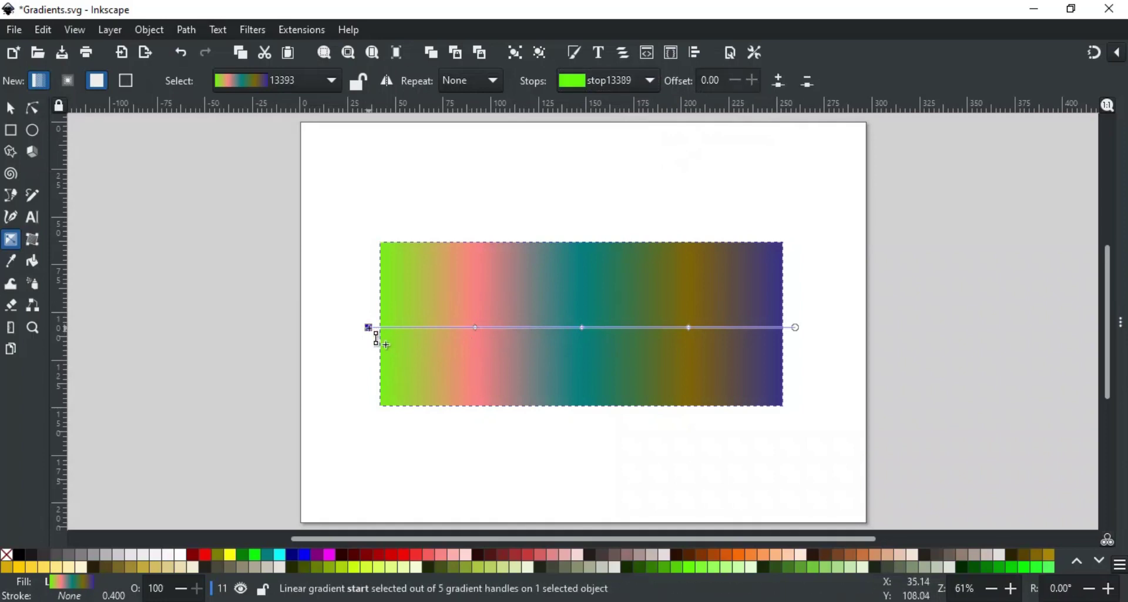
pyautogui.click(796, 327)
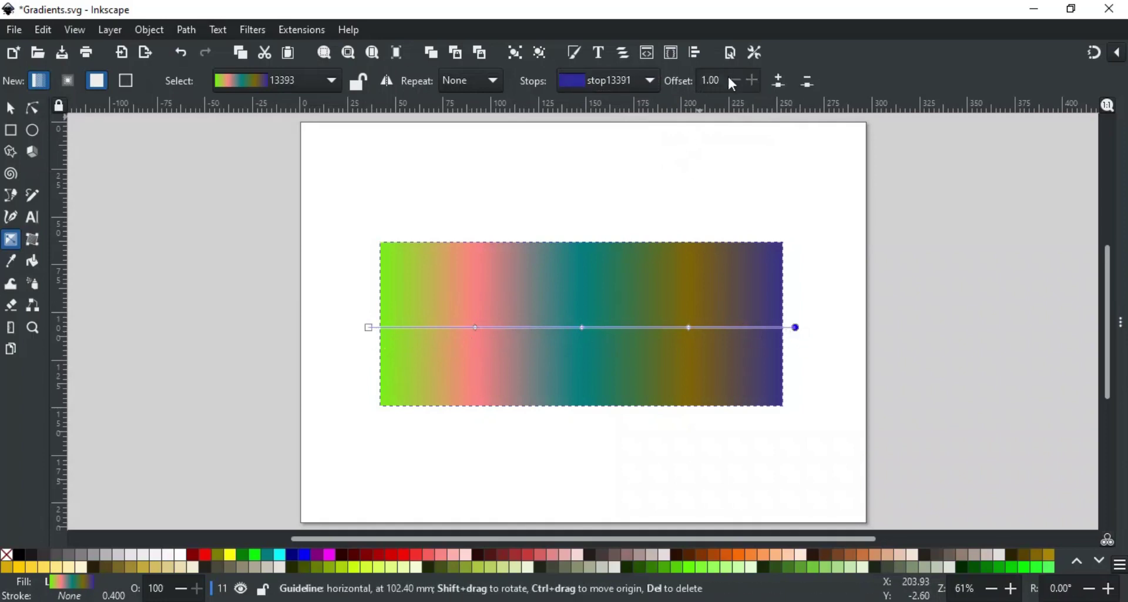
pyautogui.moveTo(690, 328); pyautogui.dragTo(648, 329)
pyautogui.hotkey('ctrl', 'z')
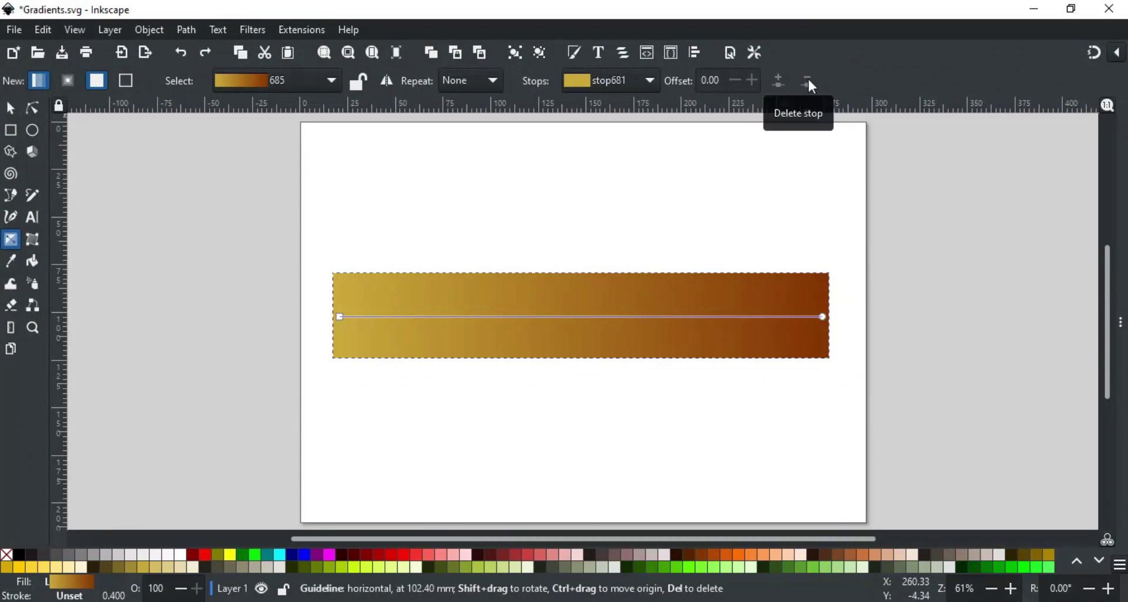
# Insert a stop halfway along the gradient, then another between the start and middle stops
pyautogui.click(341, 318)
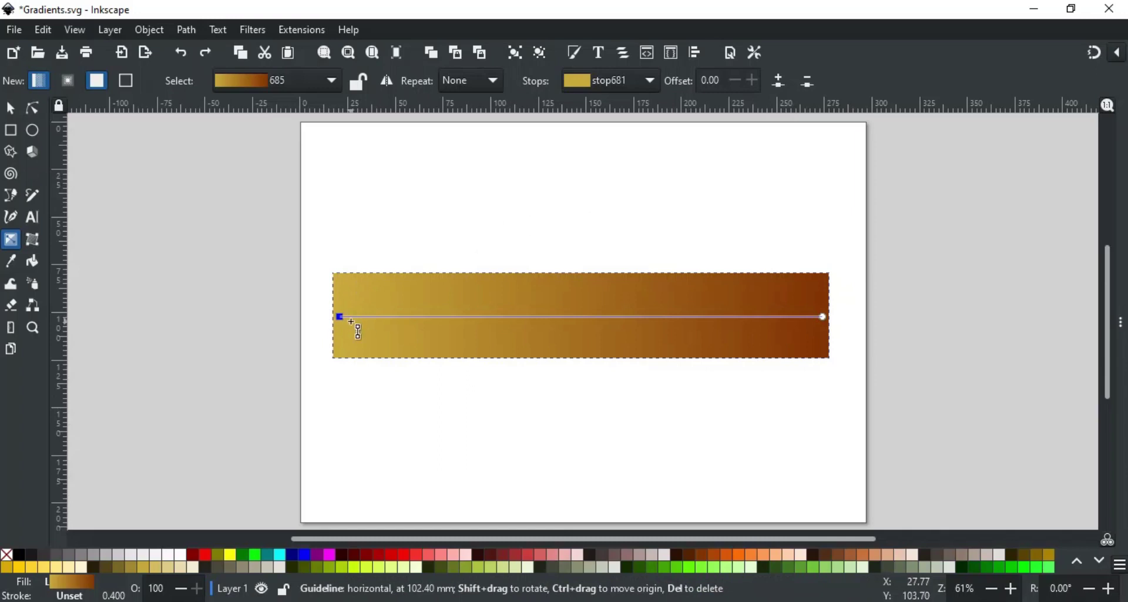
pyautogui.click(778, 82)
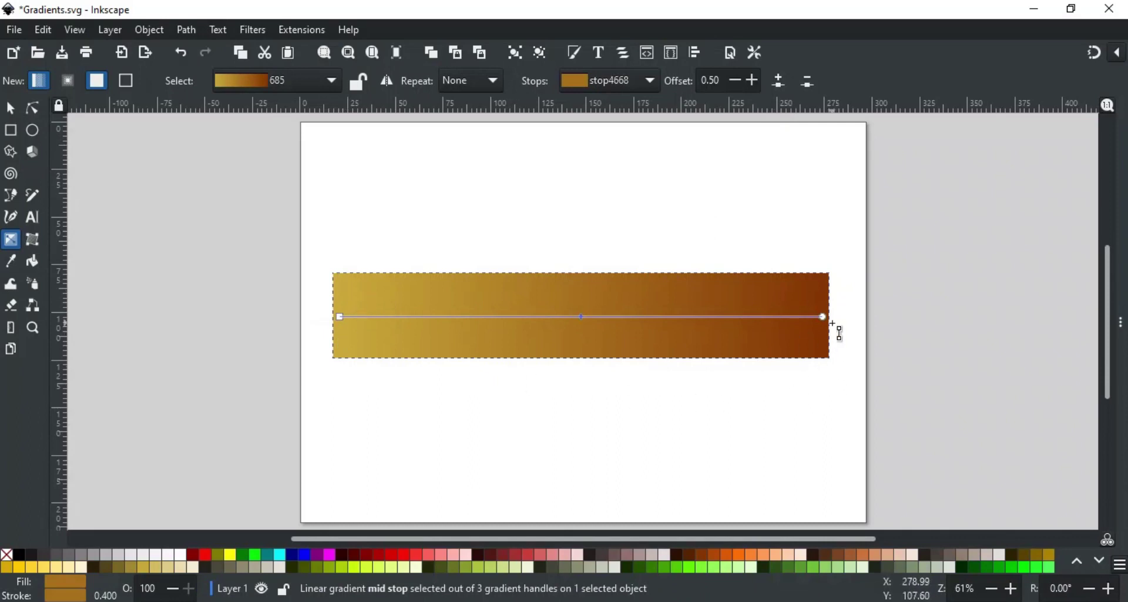
pyautogui.keyDown('shift'); pyautogui.click(341, 317); pyautogui.keyUp('shift')
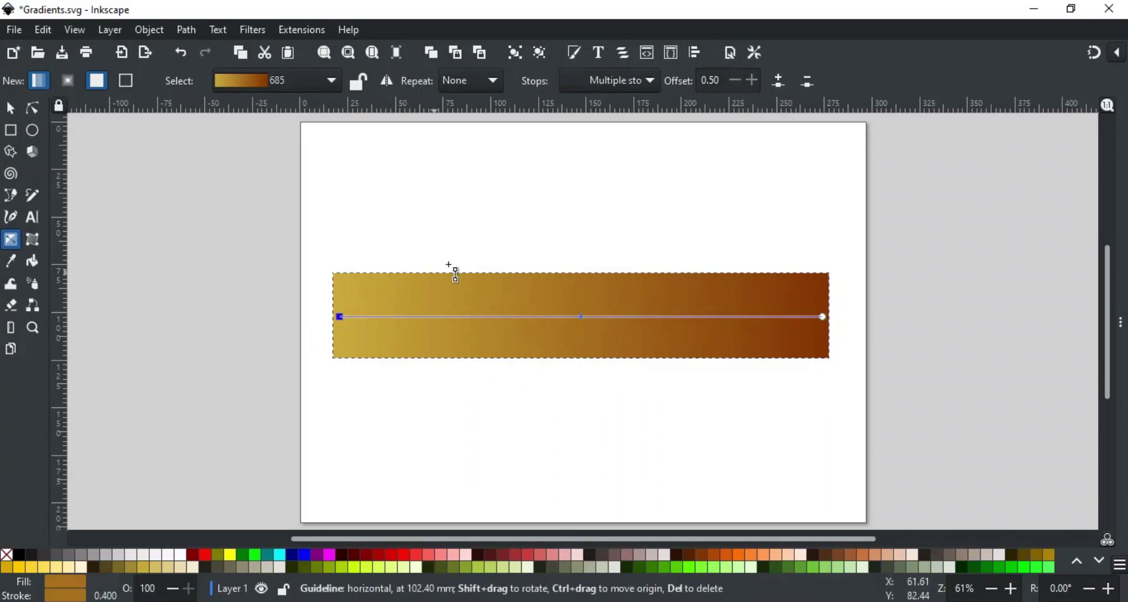
pyautogui.click(778, 81)
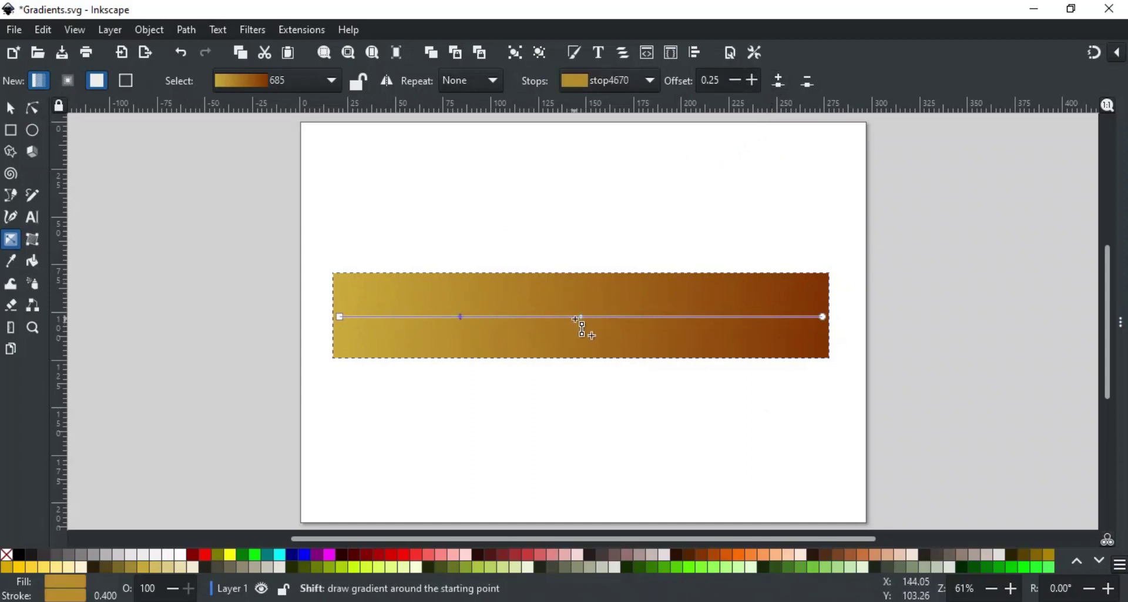
# Insert stops midway between several selected stops and add one more at offset 0.71
pyautogui.keyDown('shift'); pyautogui.click(582, 317); pyautogui.keyUp('shift')
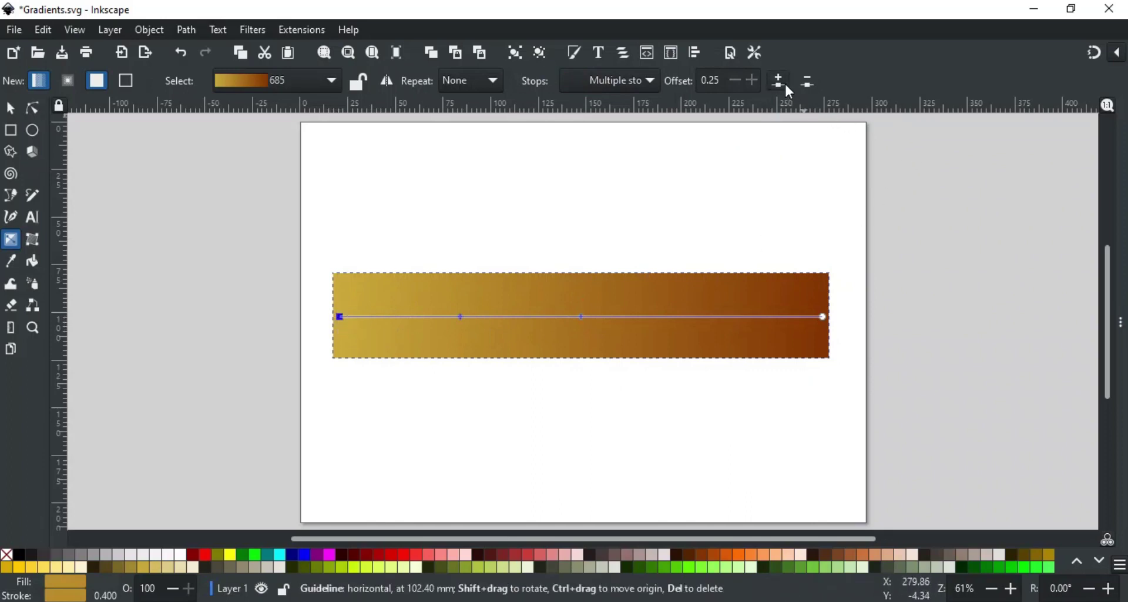
pyautogui.press('Insert')
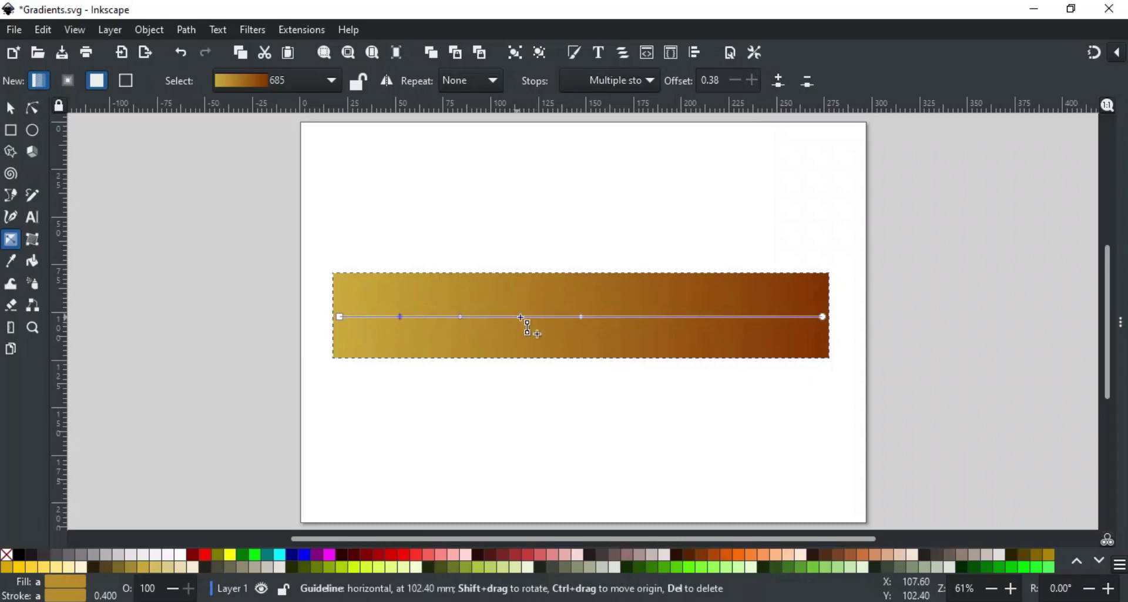
pyautogui.doubleClick(682, 316)
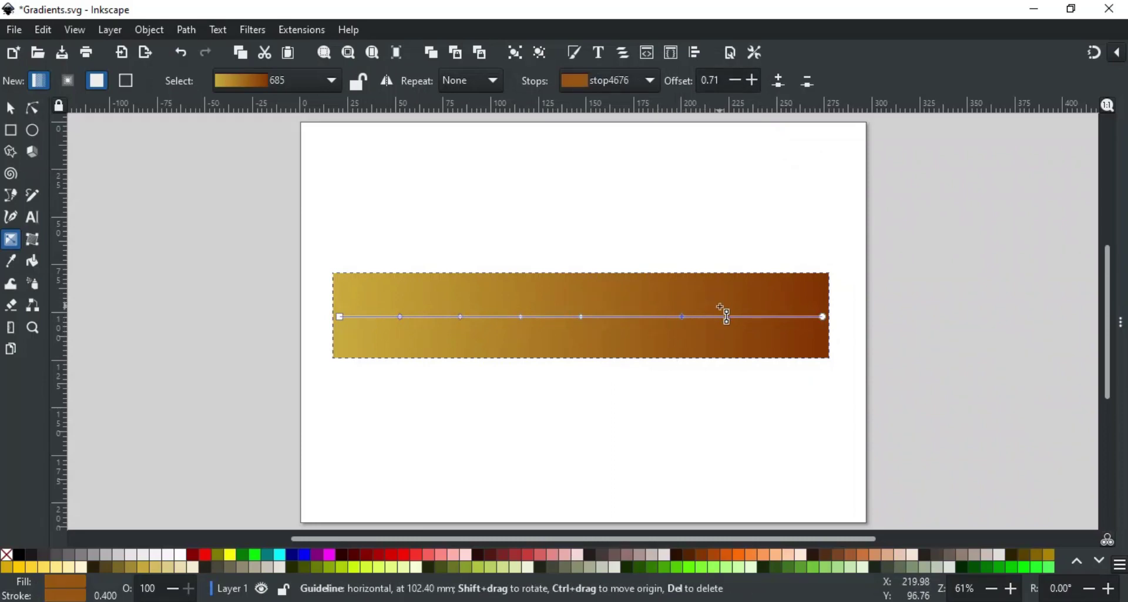
# Delete the stops at offsets 0.71, 0.50 plus its neighbour, and 0.25 from the gold-to-brown gradient
pyautogui.click(810, 78)
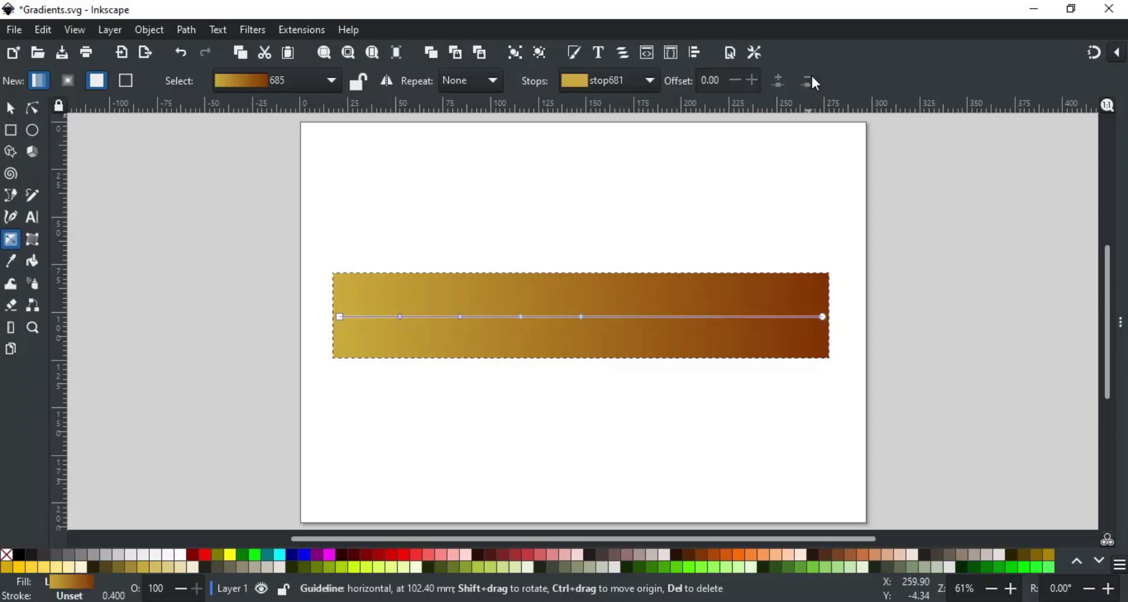
pyautogui.click(581, 317)
pyautogui.keyDown('shift'); pyautogui.click(522, 318); pyautogui.keyUp('shift')
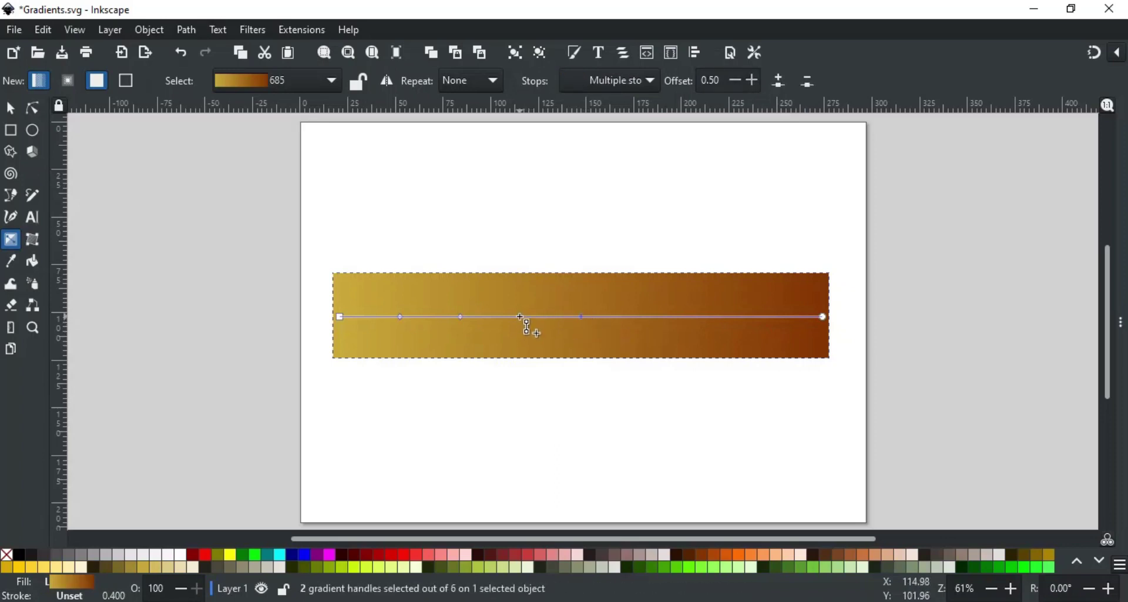
pyautogui.click(809, 81)
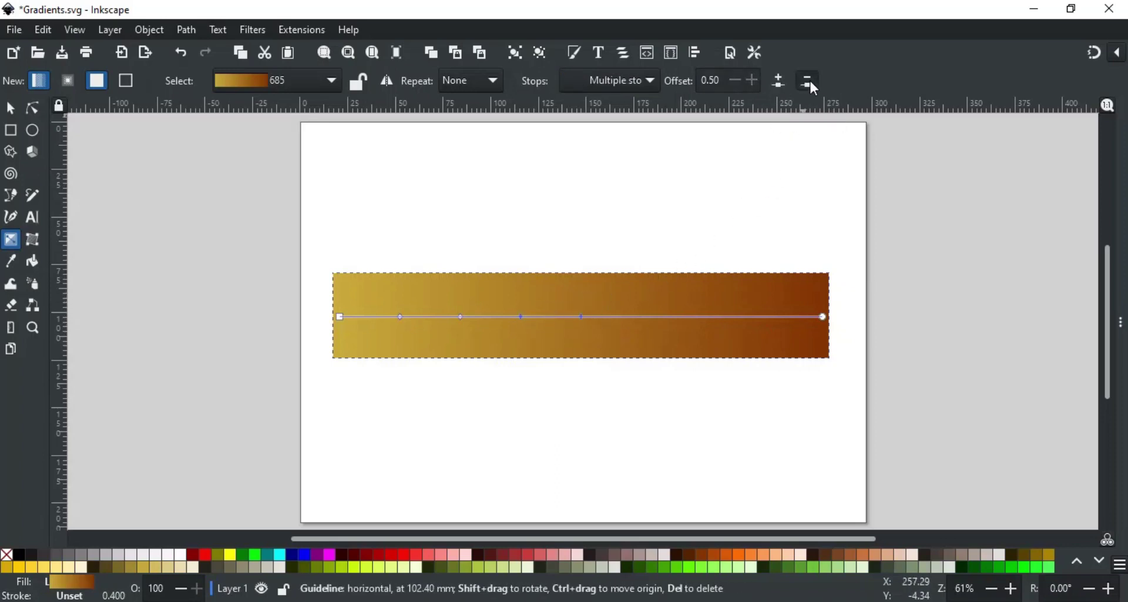
pyautogui.click(461, 317)
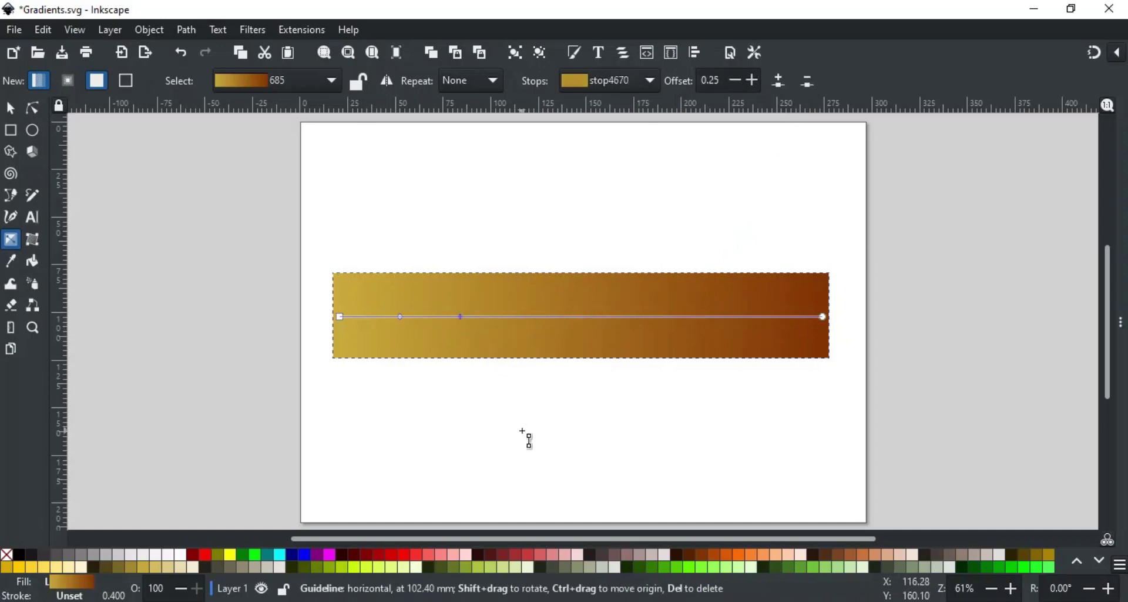
pyautogui.press('Delete')
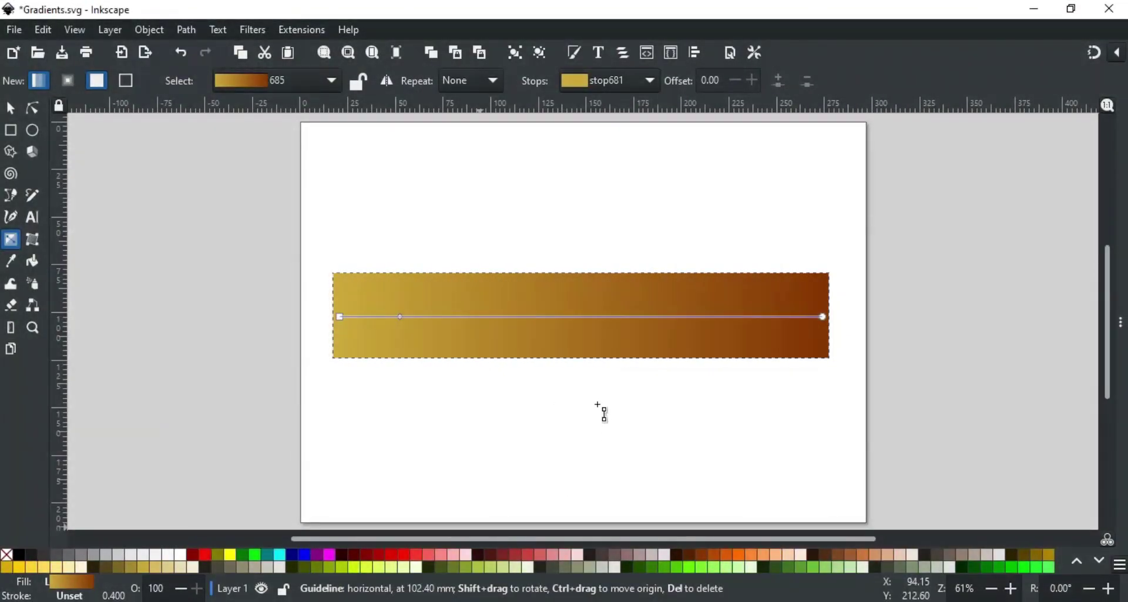
pyautogui.moveTo(598, 404); pyautogui.dragTo(161, 101)
# Deselect the bar by clicking empty canvas, showing the plain gold-to-dark-brown horizontal gradient
pyautogui.click(496, 201)
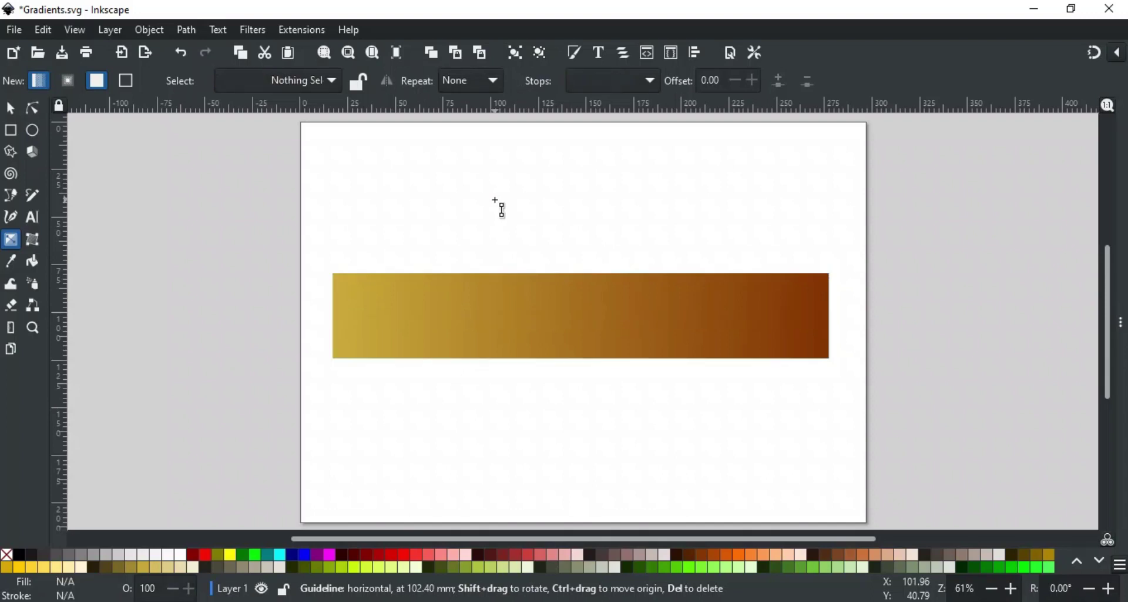